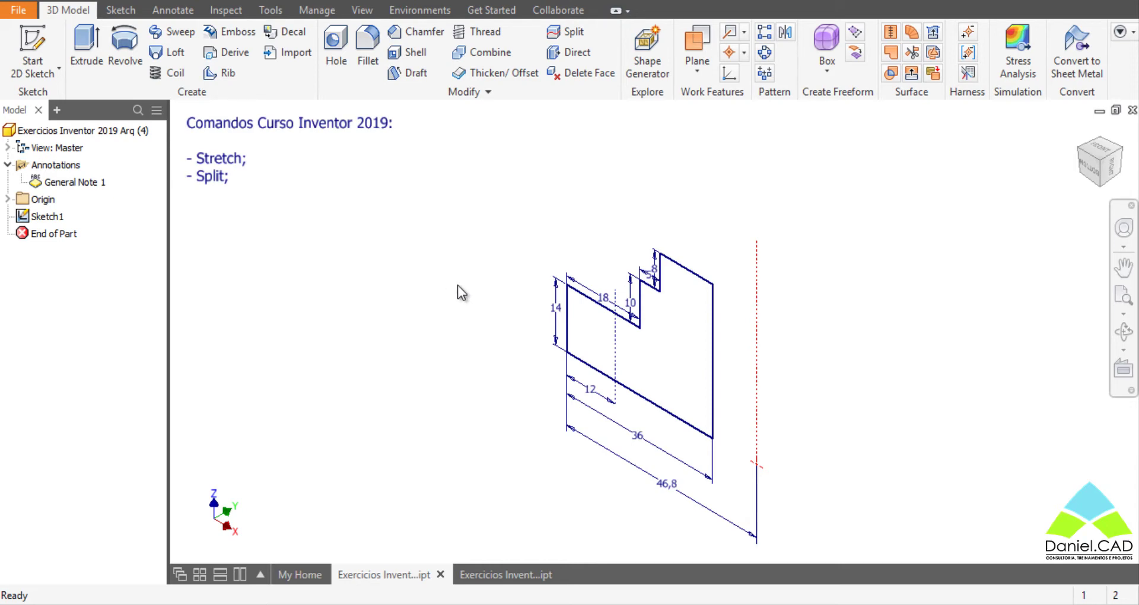
# Edit Sketch1 from the Model browser and start the Split command.
pyautogui.doubleClick(24, 216)
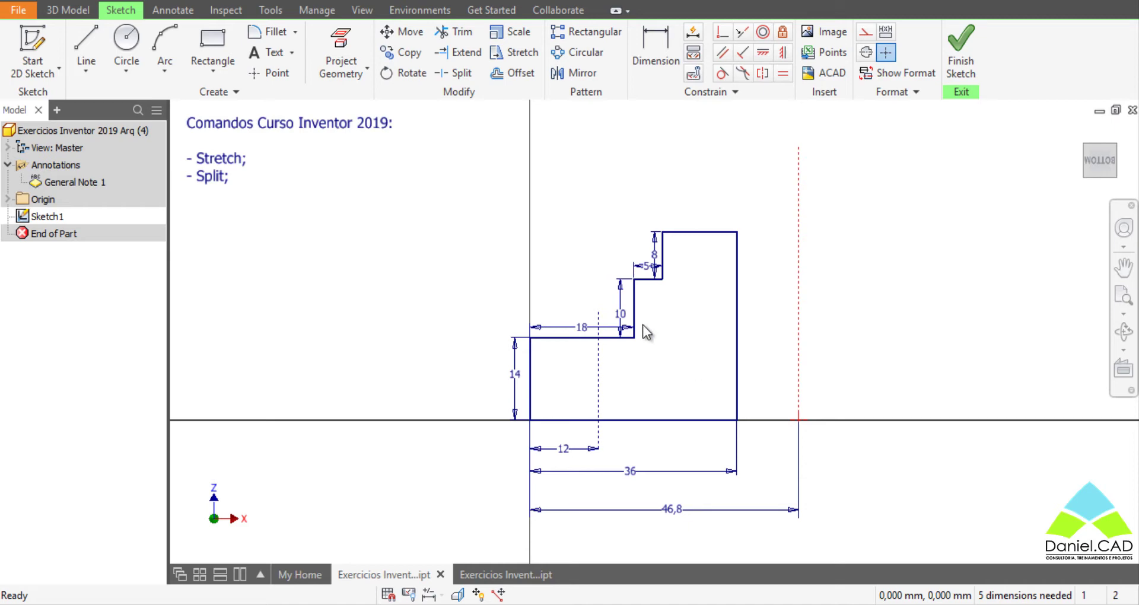
pyautogui.click(454, 74)
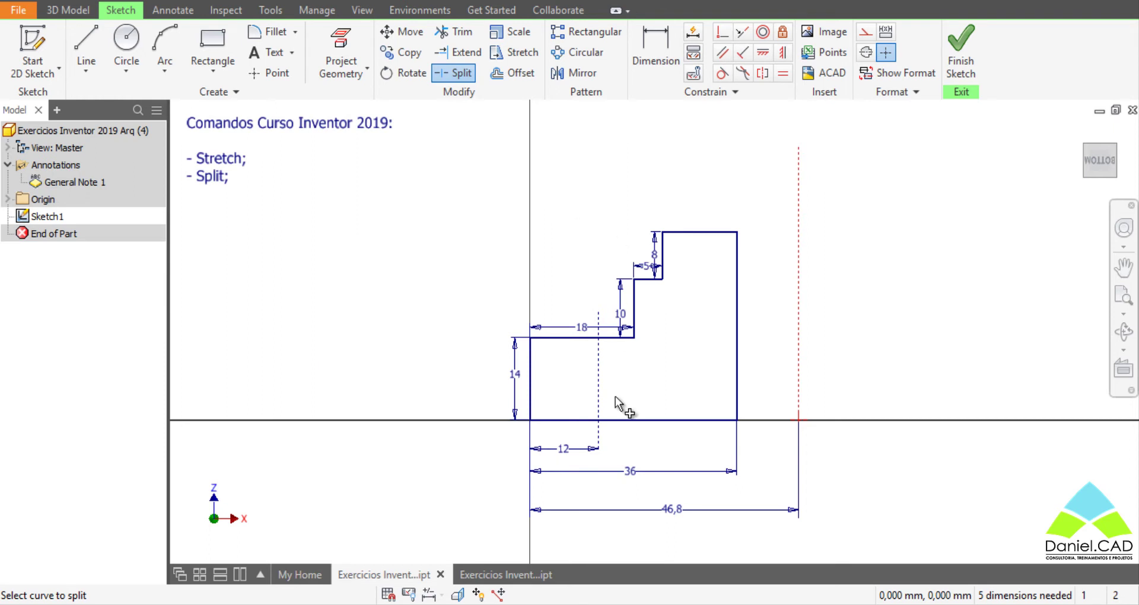
# Zoom in on the profile's lower step and its 12 mm dashed line.
pyautogui.scroll(5, 613, 402)
pyautogui.scroll(-2, 613, 402)
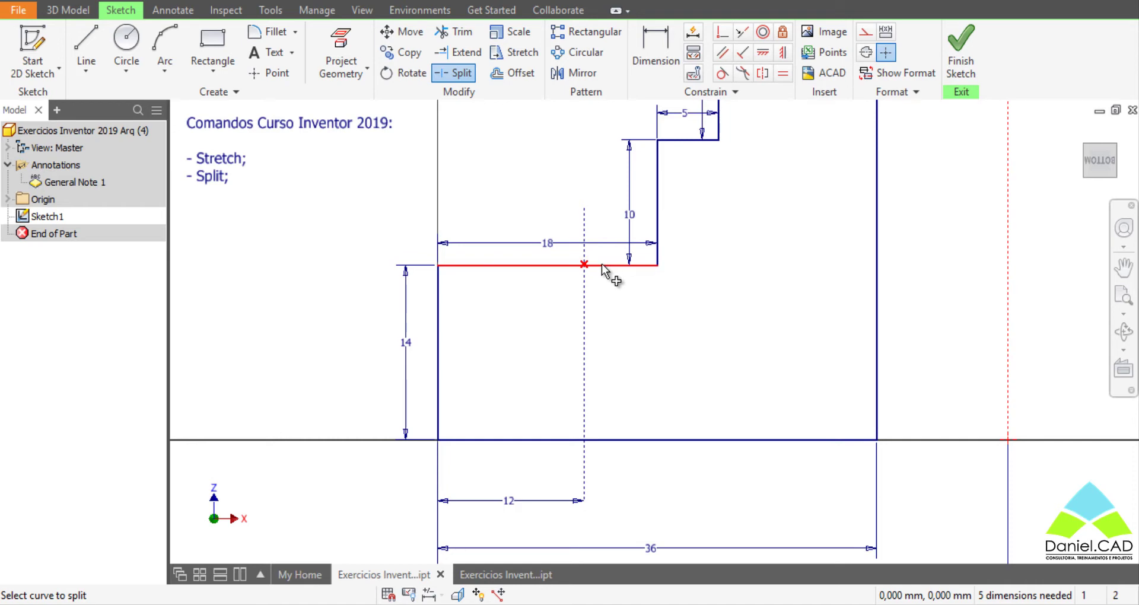
# Split the lower step's top edge at the dashed line, deleting its right piece and the 10 dimension.
pyautogui.click(602, 266)
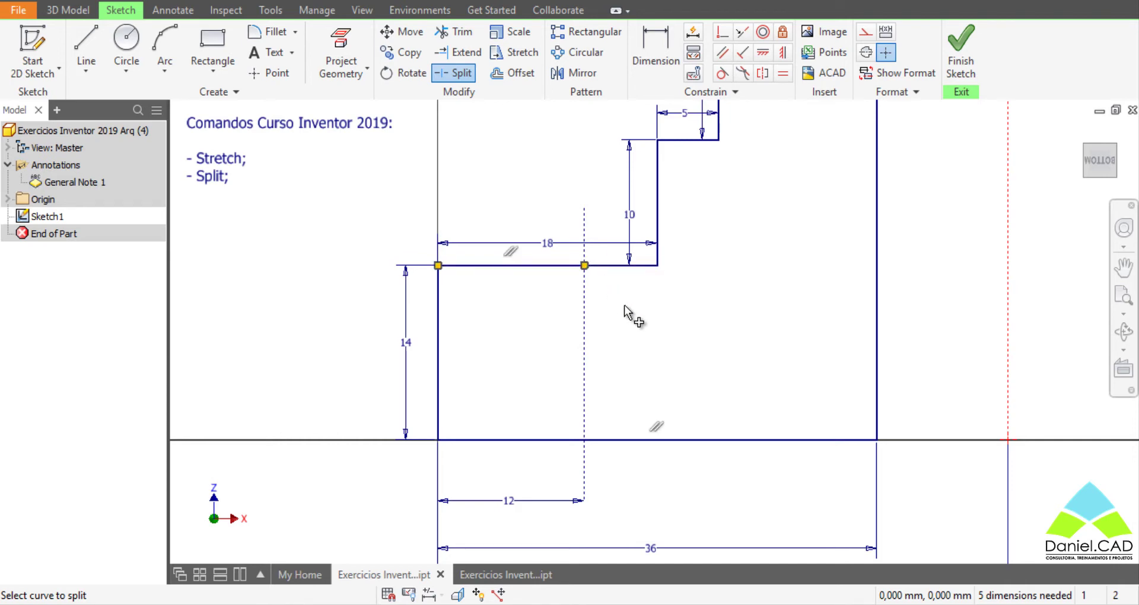
pyautogui.press('Escape')
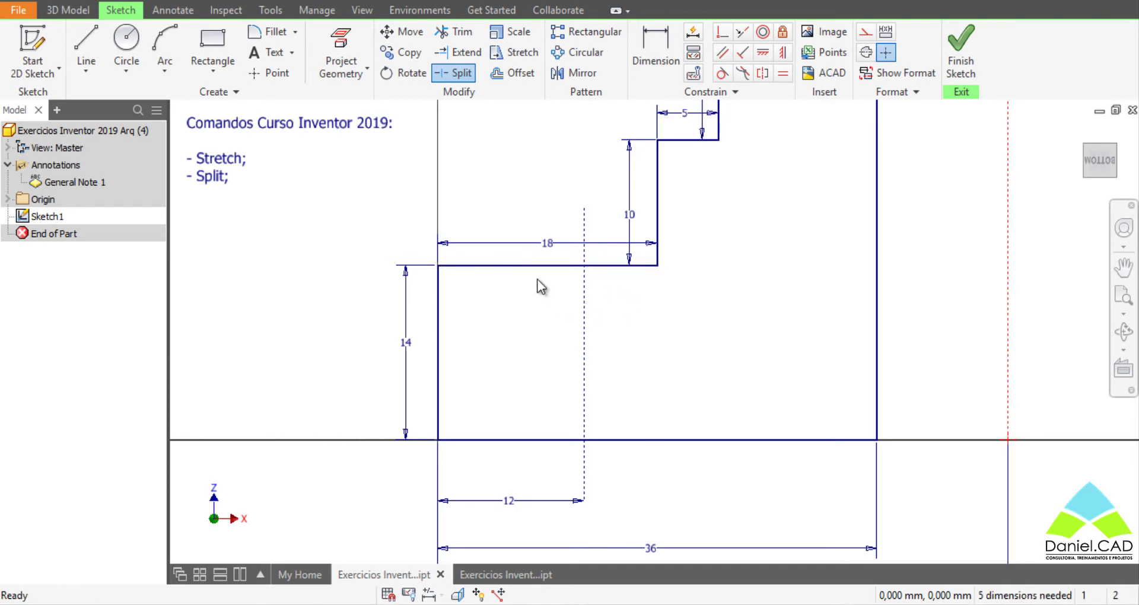
pyautogui.click(538, 267)
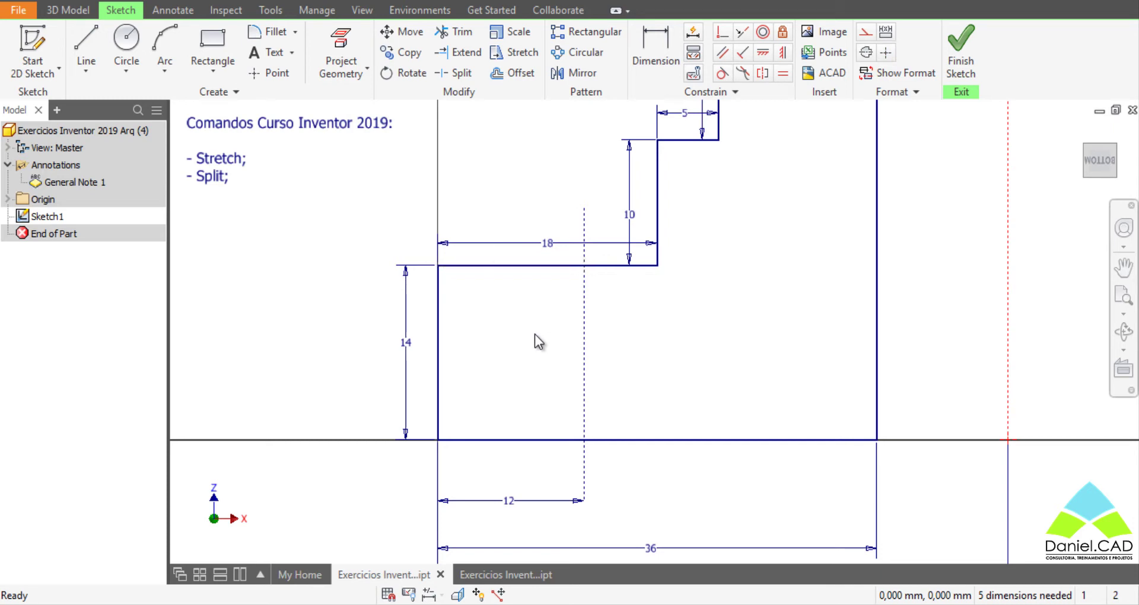
pyautogui.click(614, 266)
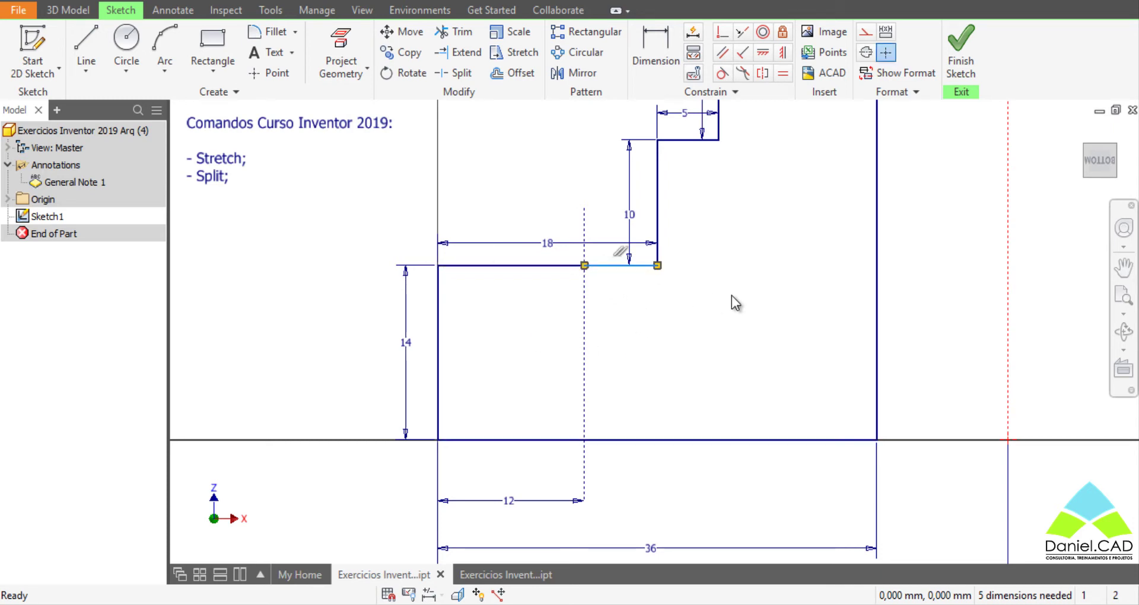
pyautogui.press('Delete')
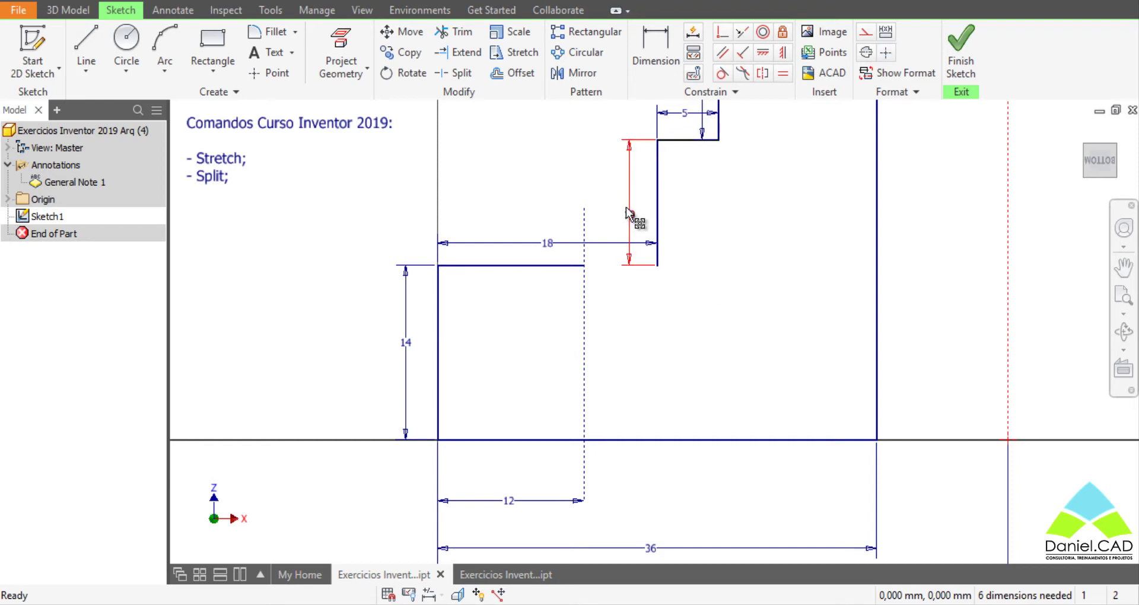
pyautogui.click(628, 212)
pyautogui.press('Delete')
# Draw a line from the split point down and right to the riser; move the 18 dimension above.
pyautogui.click(86, 43)
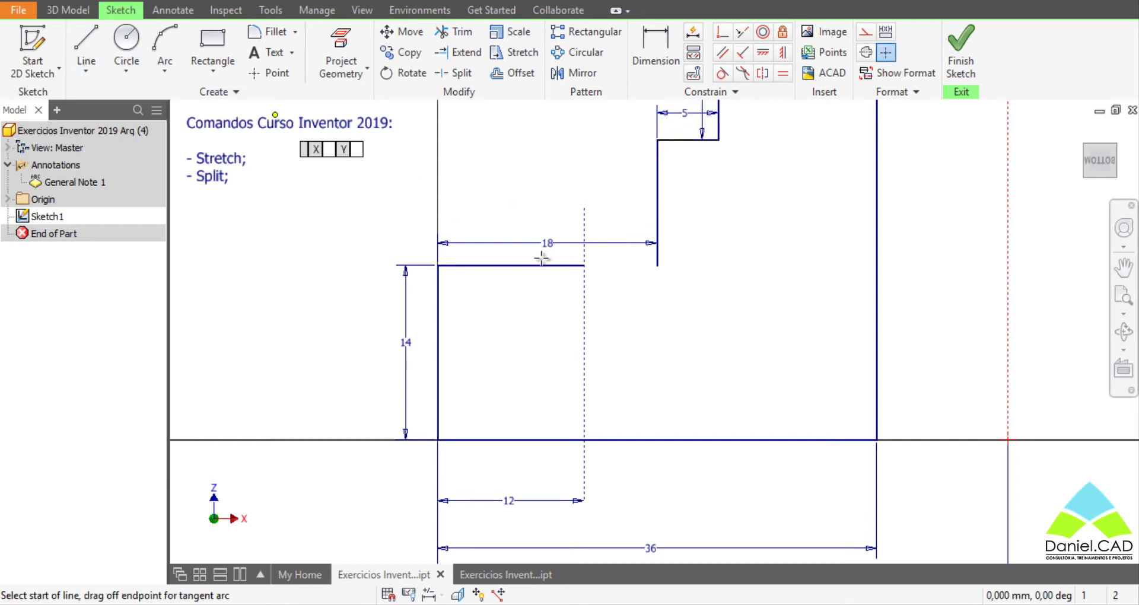
pyautogui.click(584, 265)
pyautogui.click(584, 323)
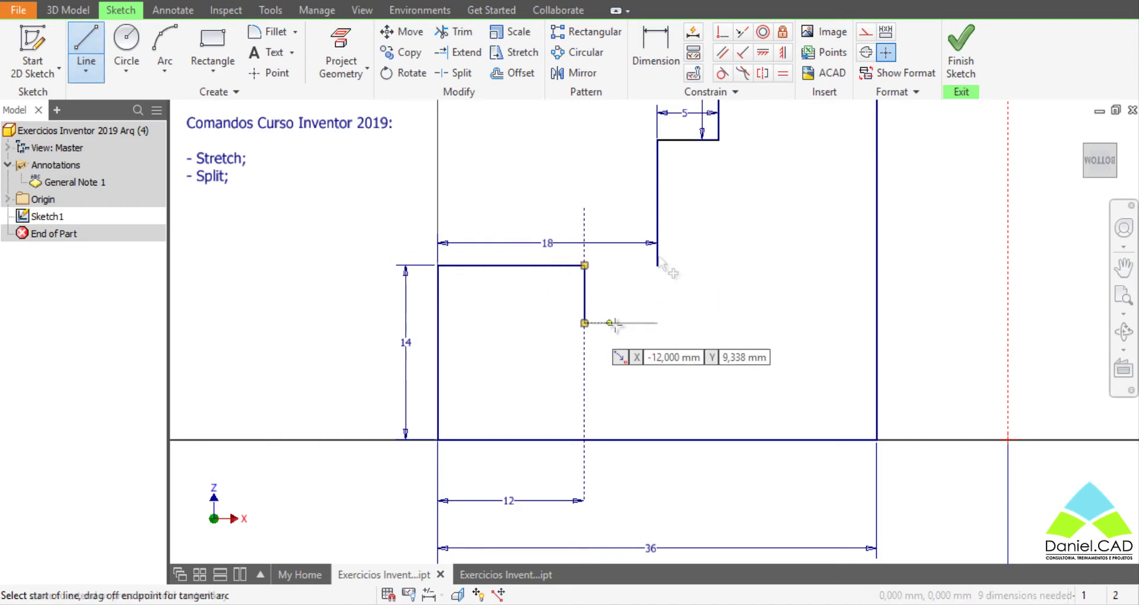
pyautogui.click(657, 322)
pyautogui.press('x')
pyautogui.press('Escape')
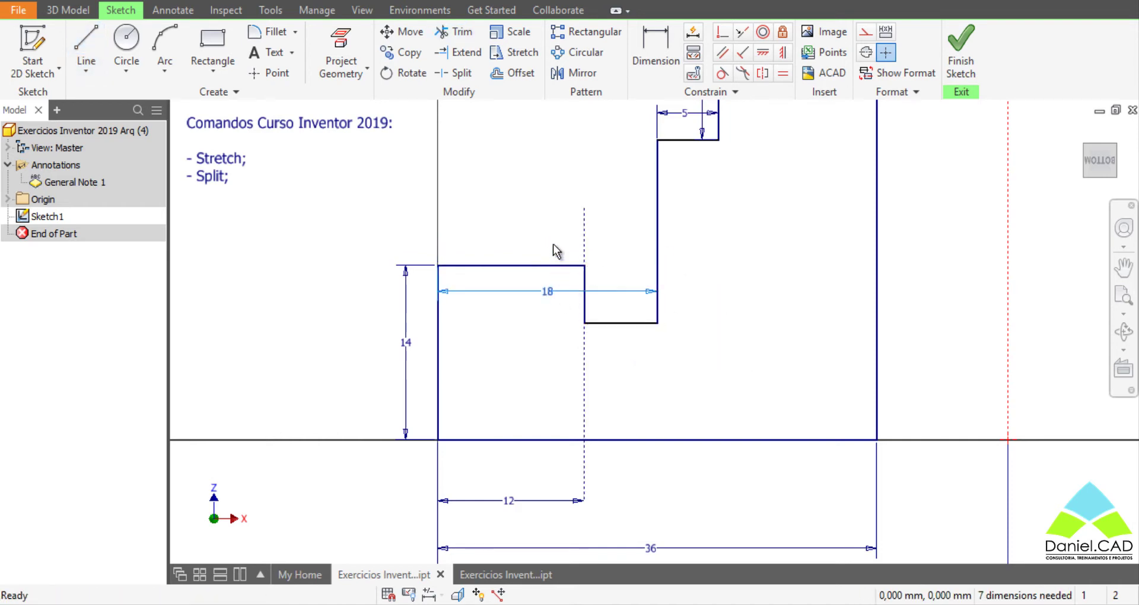
pyautogui.moveTo(546, 291); pyautogui.dragTo(549, 242)
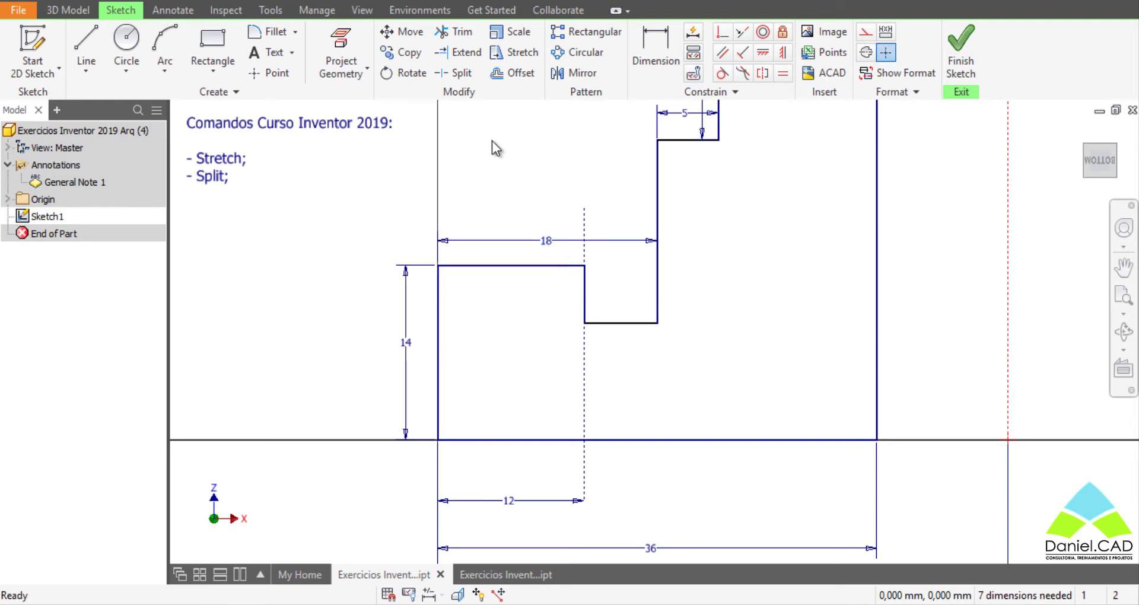
pyautogui.click(458, 72)
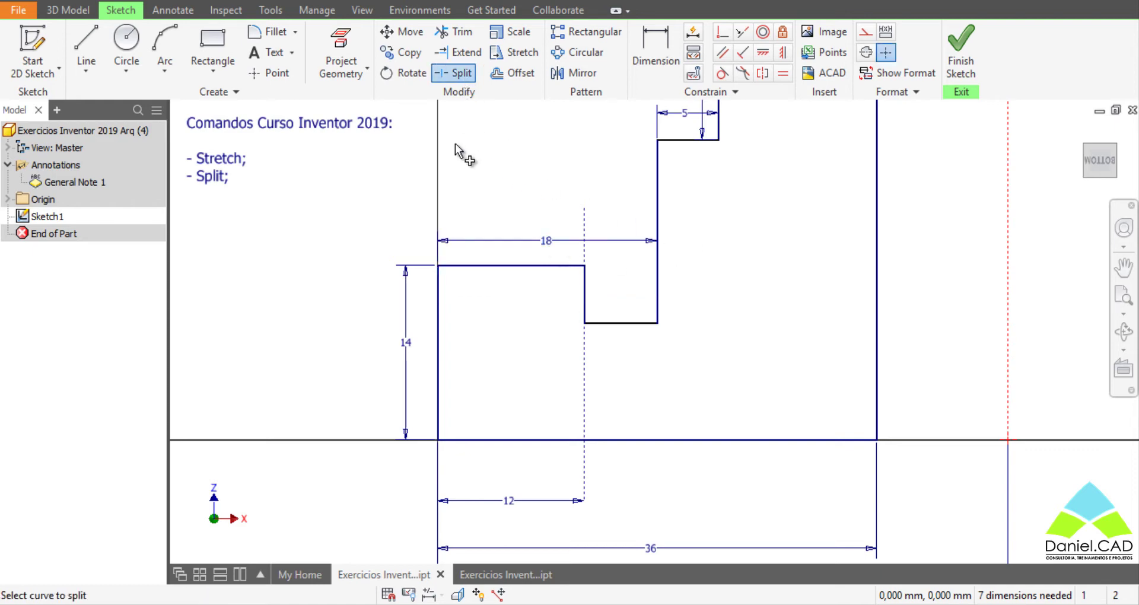
# Split the bottom edge at the 12 mm dashed line and nudge the 12 dimension closer.
pyautogui.click(584, 463)
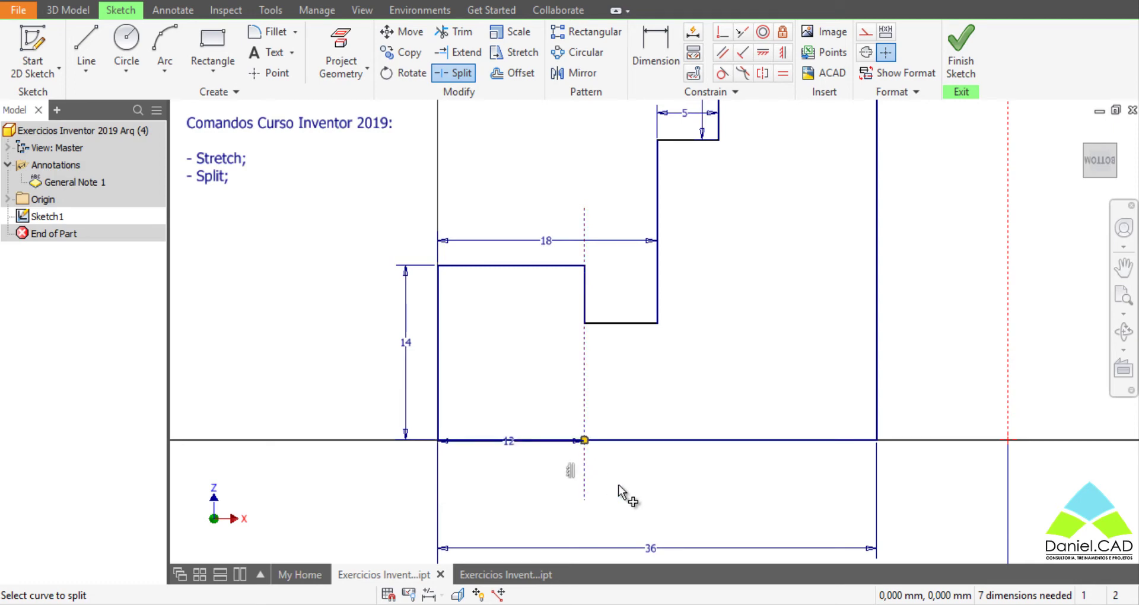
pyautogui.press('d')
pyautogui.click(511, 441)
pyautogui.click(522, 475)
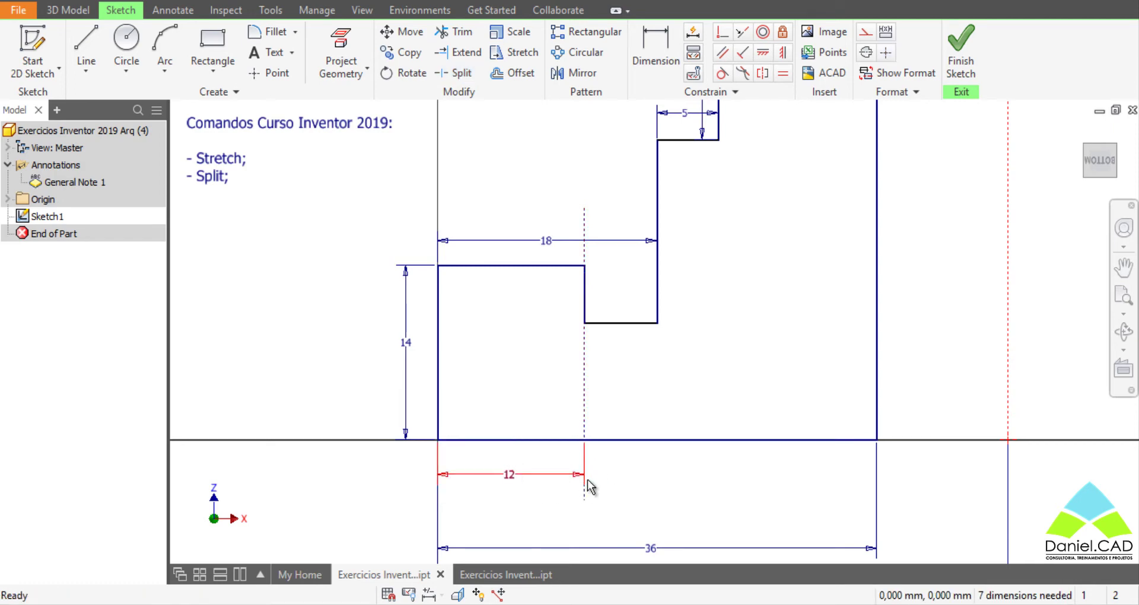
pyautogui.click(587, 402)
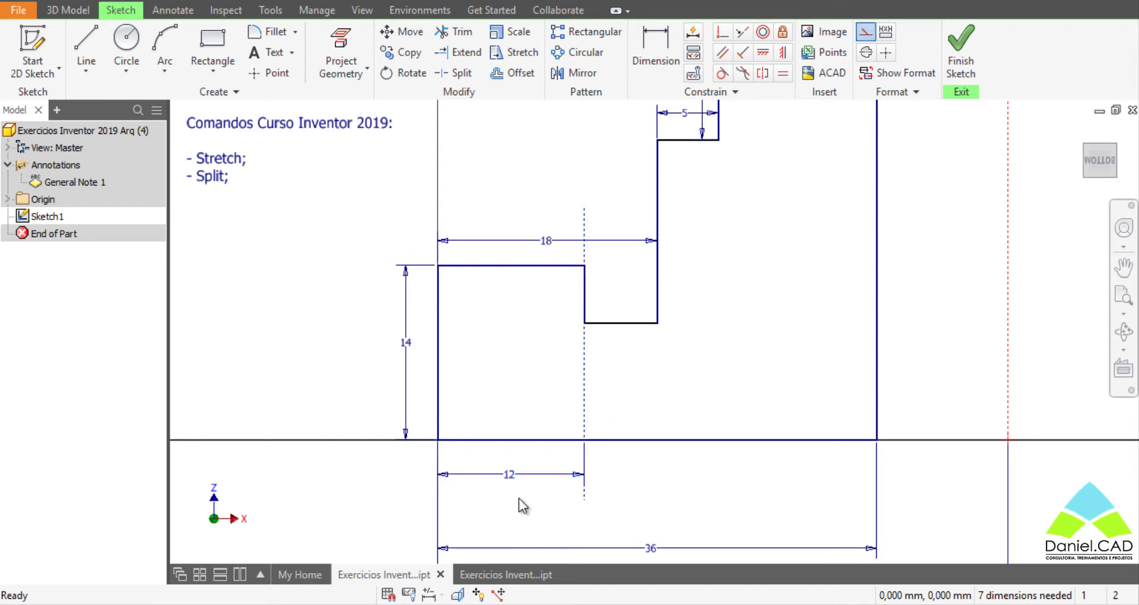
pyautogui.moveTo(508, 474); pyautogui.dragTo(509, 464)
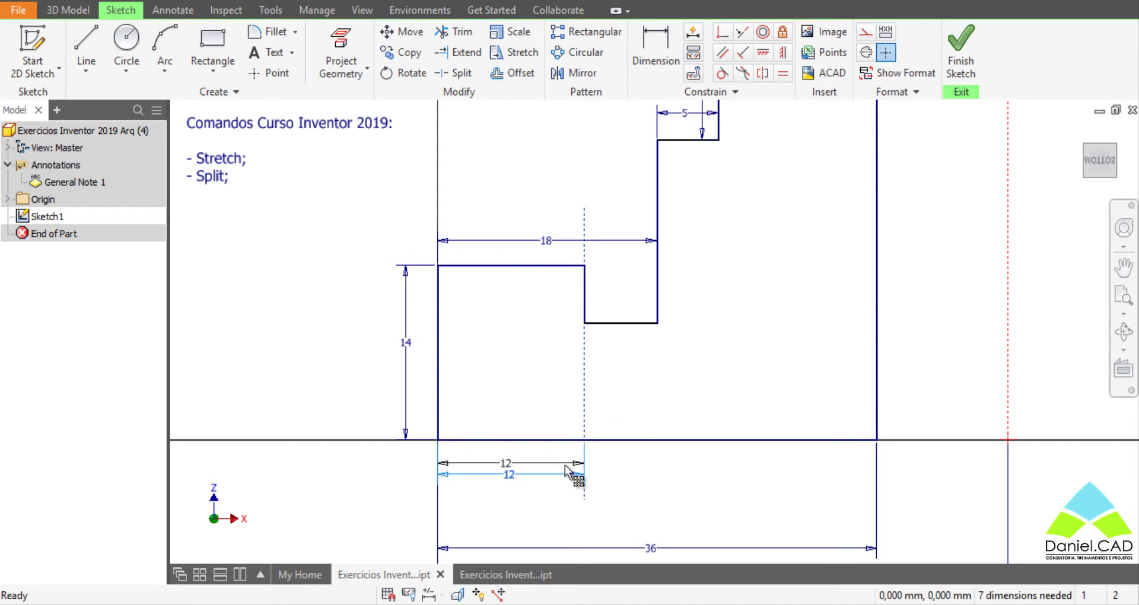
# Delete the dashed line's stub below the bottom edge.
pyautogui.click(586, 494)
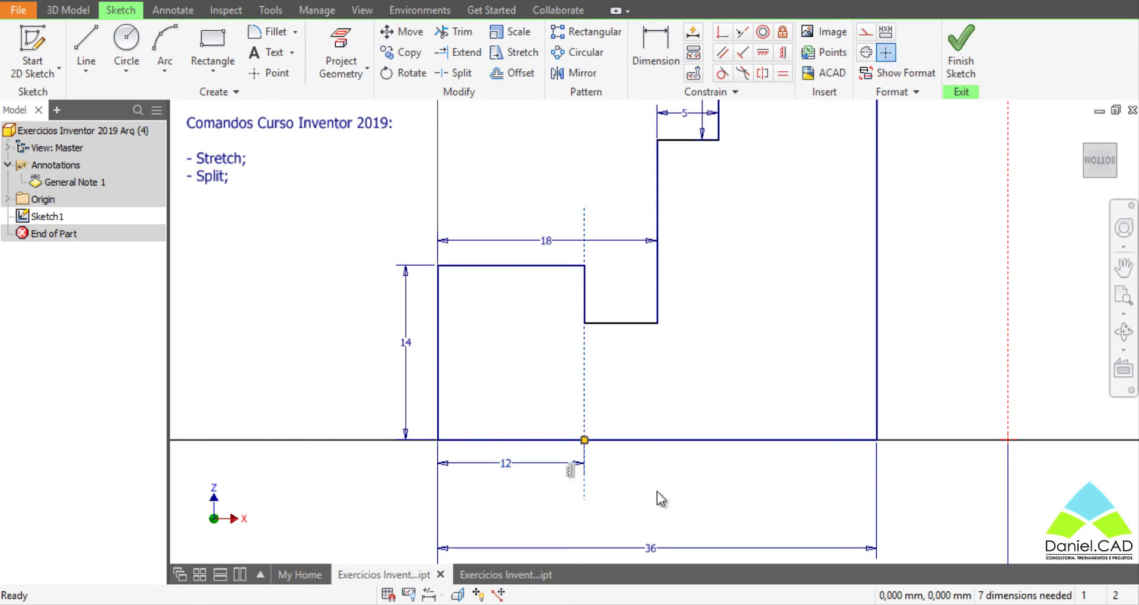
pyautogui.click(589, 496)
pyautogui.press('Delete')
pyautogui.click(586, 376)
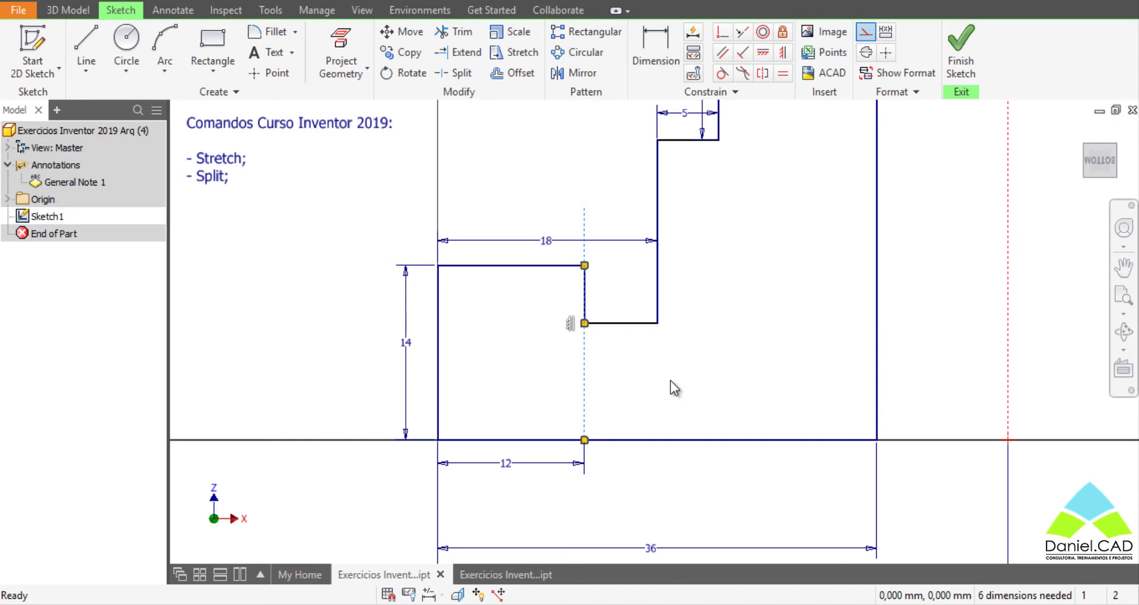
pyautogui.press('Escape')
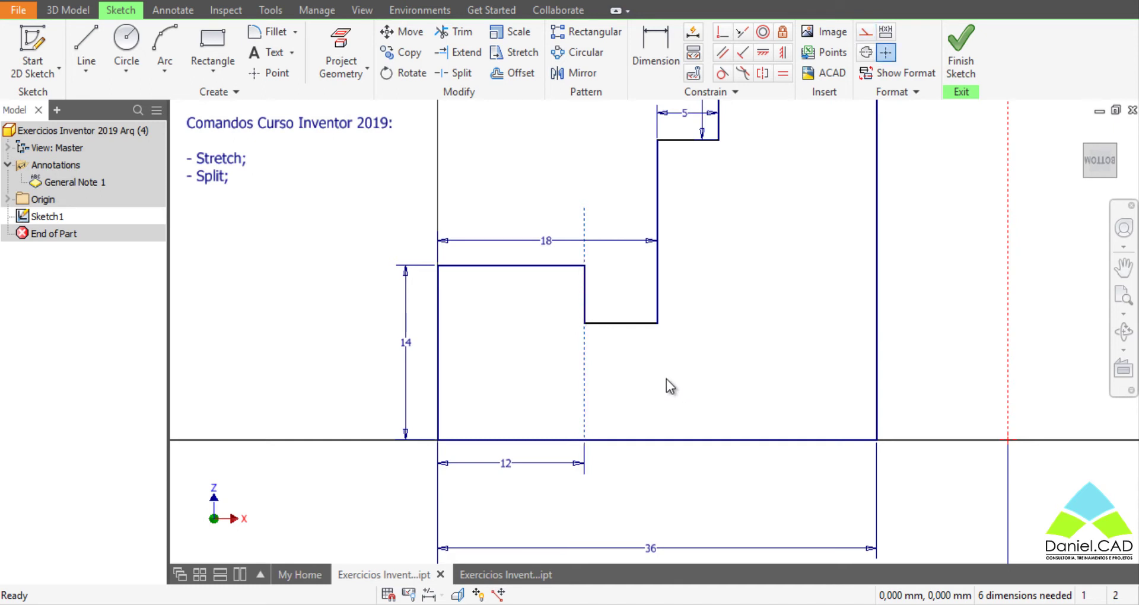
# Draw a circle left of the profile and a slanted line crossing it.
pyautogui.scroll(5, 666, 379)
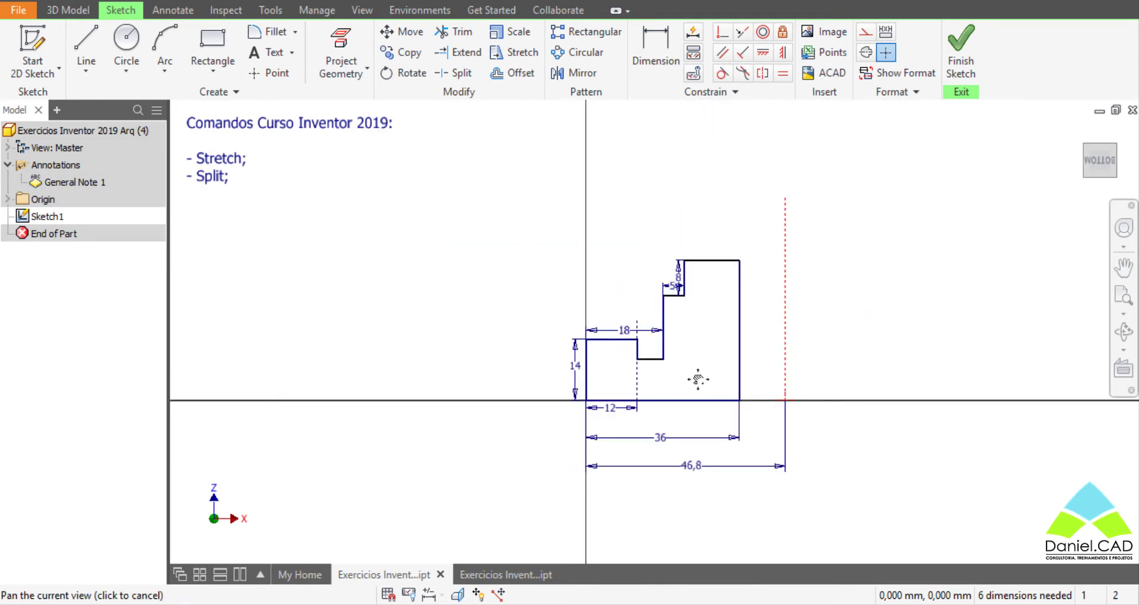
pyautogui.moveTo(697, 379); pyautogui.dragTo(767, 376, button='middle')
pyautogui.click(126, 41)
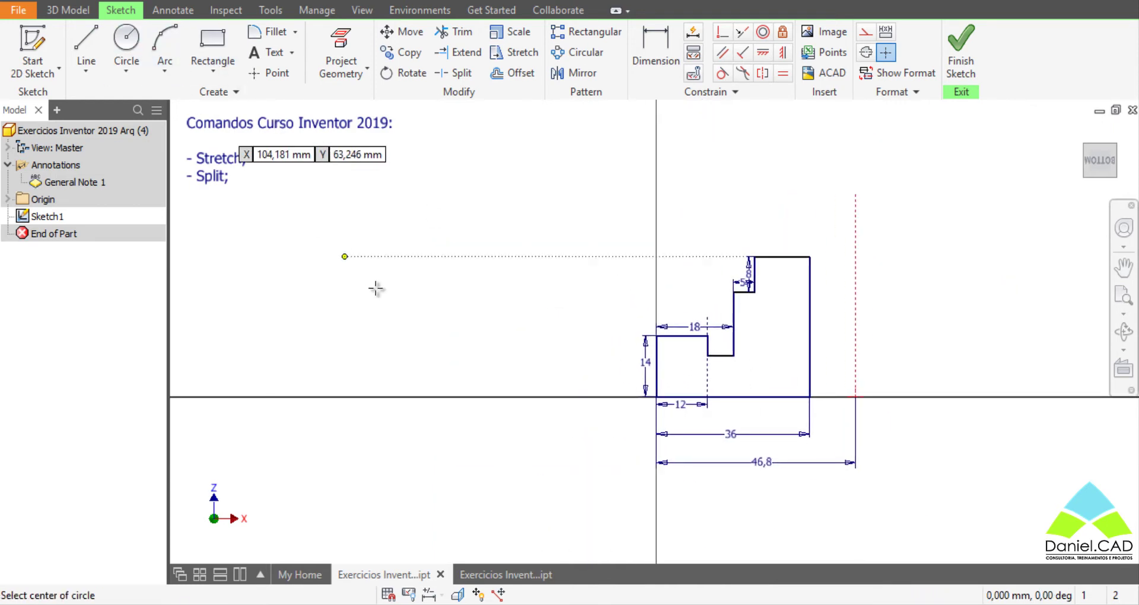
pyautogui.click(410, 291)
pyautogui.click(478, 291)
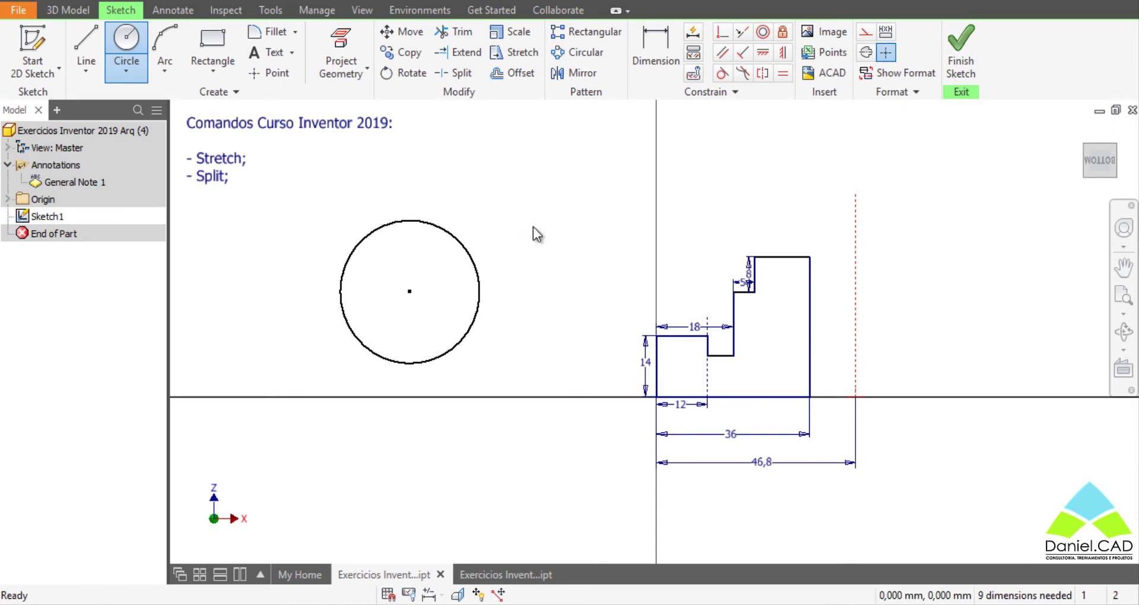
pyautogui.press('l')
pyautogui.click(313, 318)
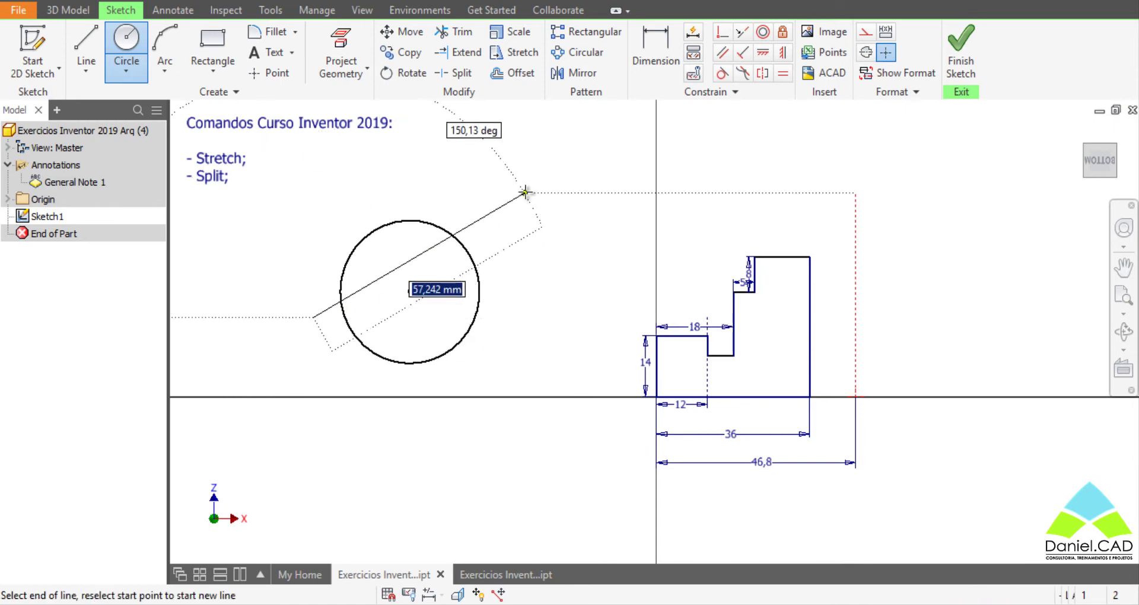
pyautogui.click(478, 194)
pyautogui.press('Escape')
# Split the circle where the slanted line crosses it.
pyautogui.scroll(5, 359, 247)
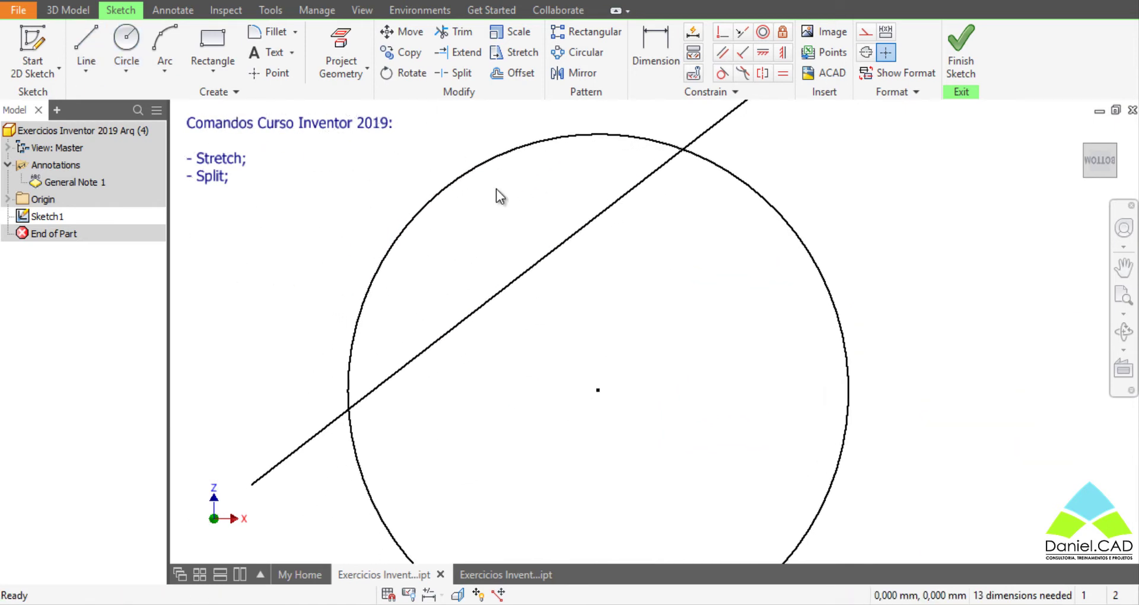
pyautogui.scroll(-3, 495, 189)
pyautogui.click(461, 73)
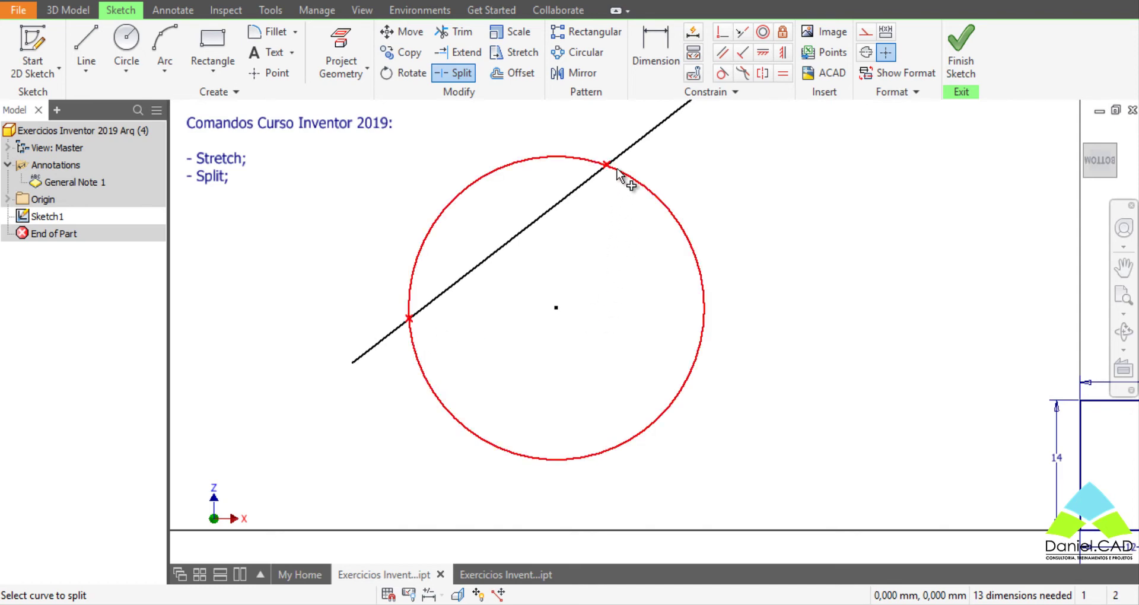
pyautogui.click(657, 199)
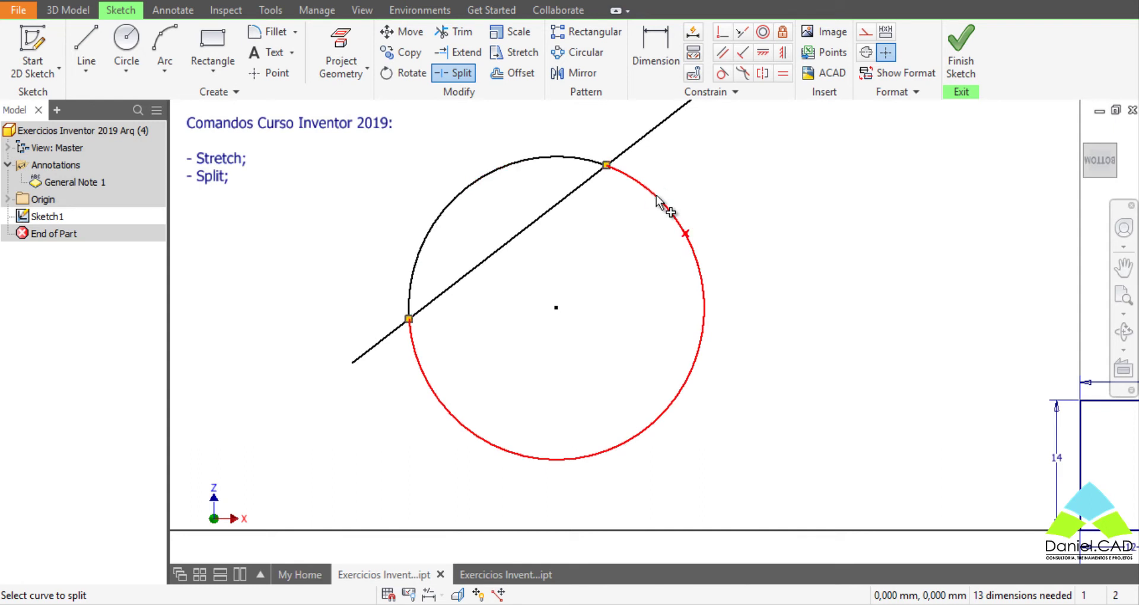
pyautogui.press('Escape')
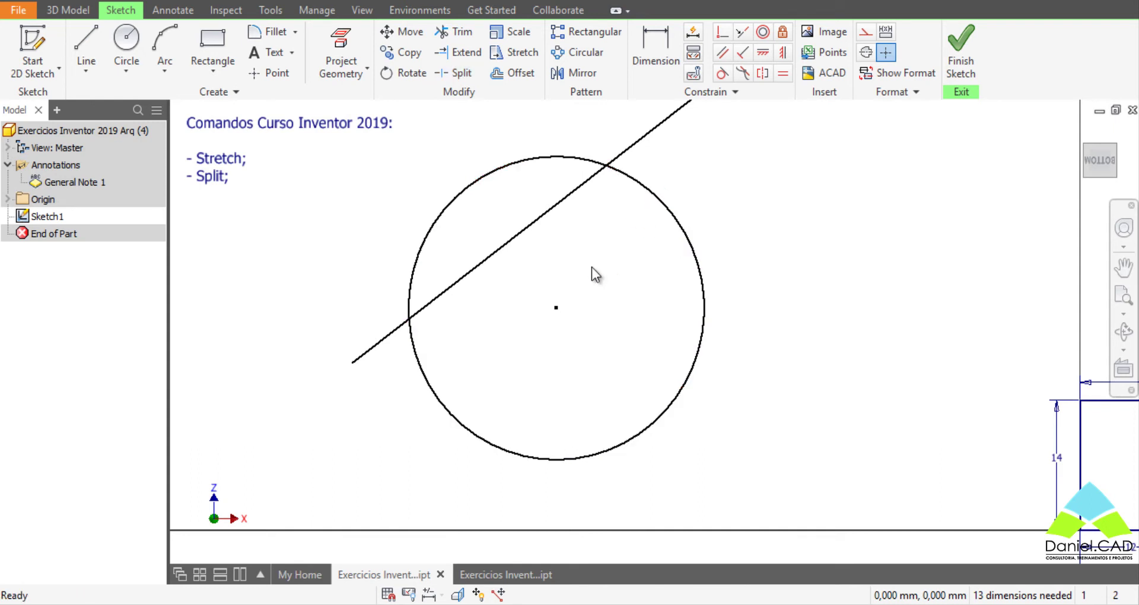
# Delete the circle's upper-left arc, then undo the deletion.
pyautogui.click(568, 163)
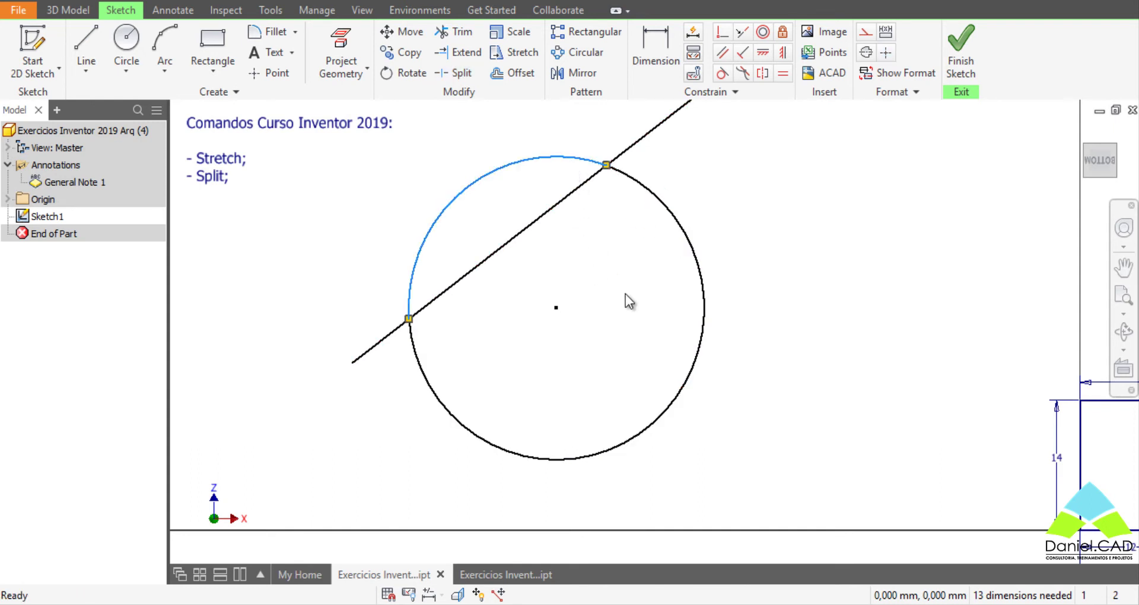
pyautogui.press('Delete')
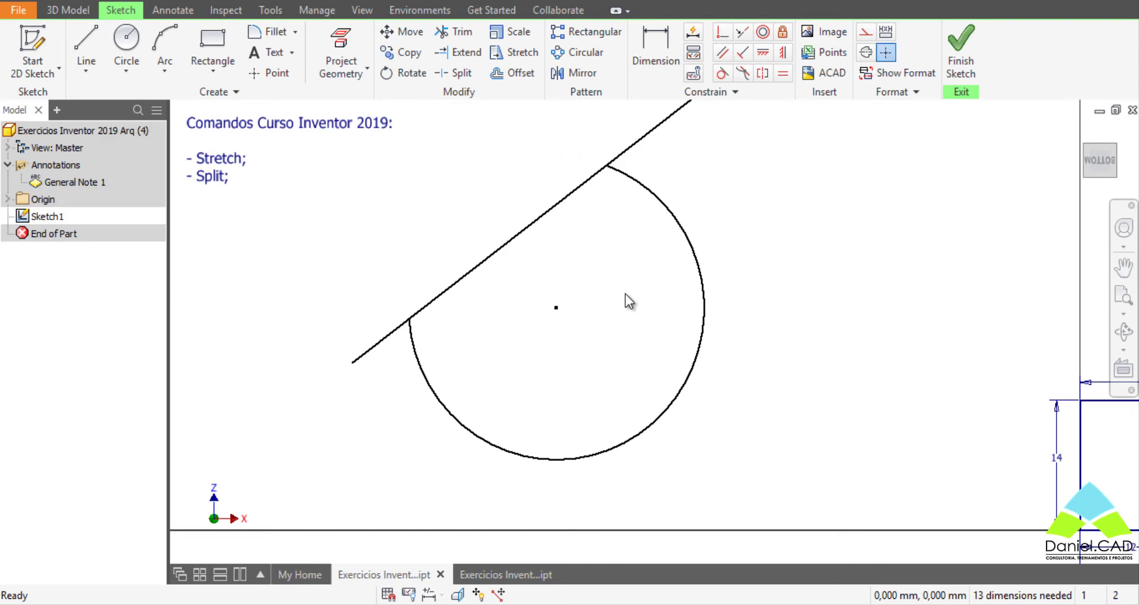
pyautogui.hotkey('ctrl', 'z')
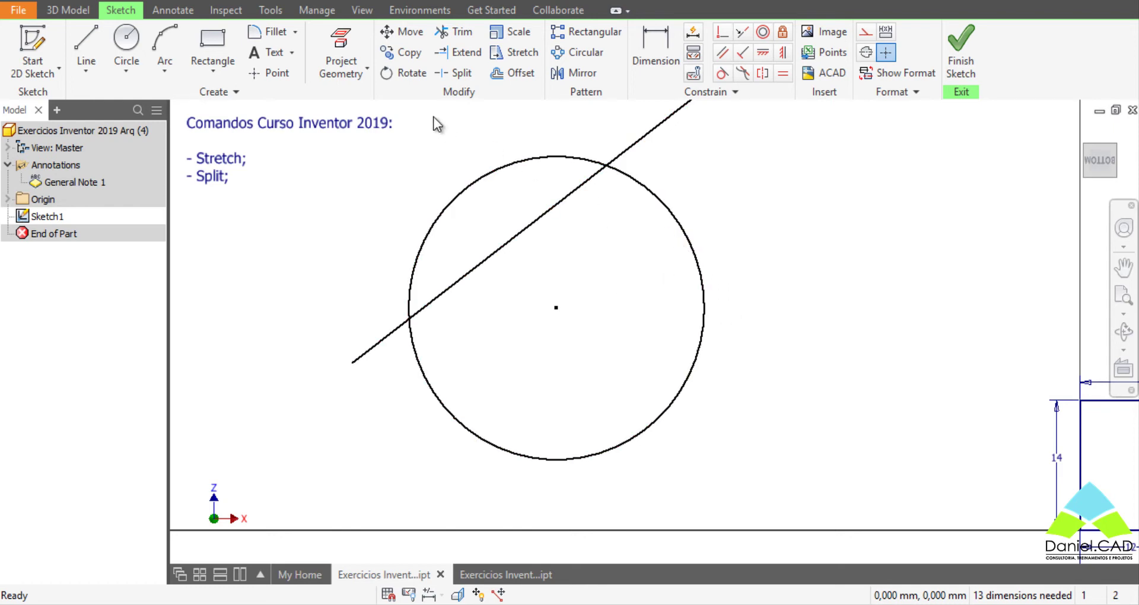
pyautogui.click(463, 86)
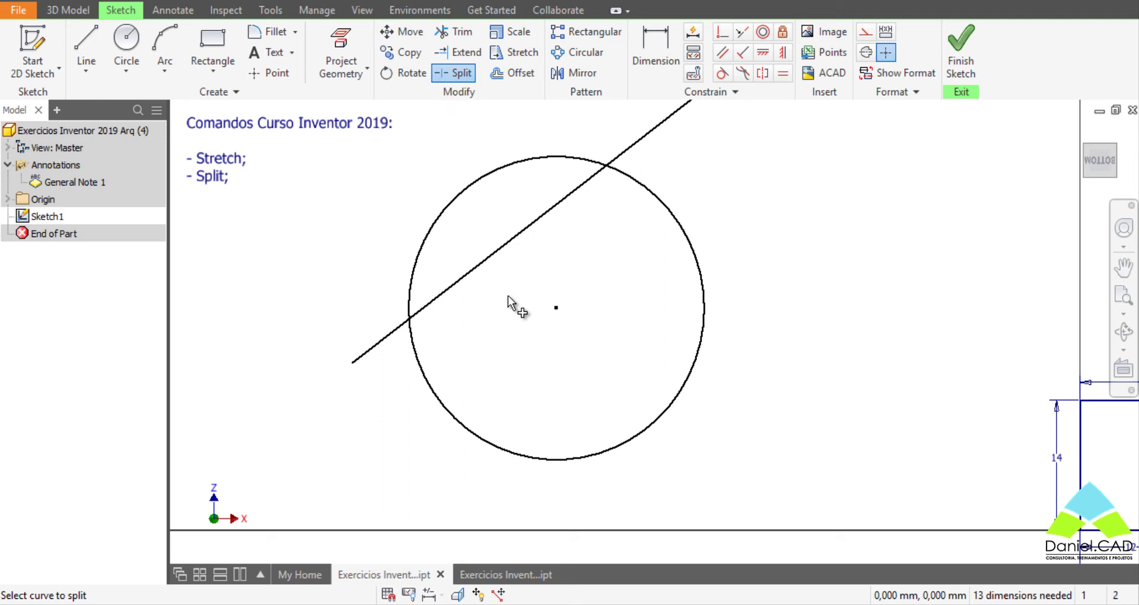
# Split the circle at the line crossing and at a point on its right-hand arc.
pyautogui.click(411, 344)
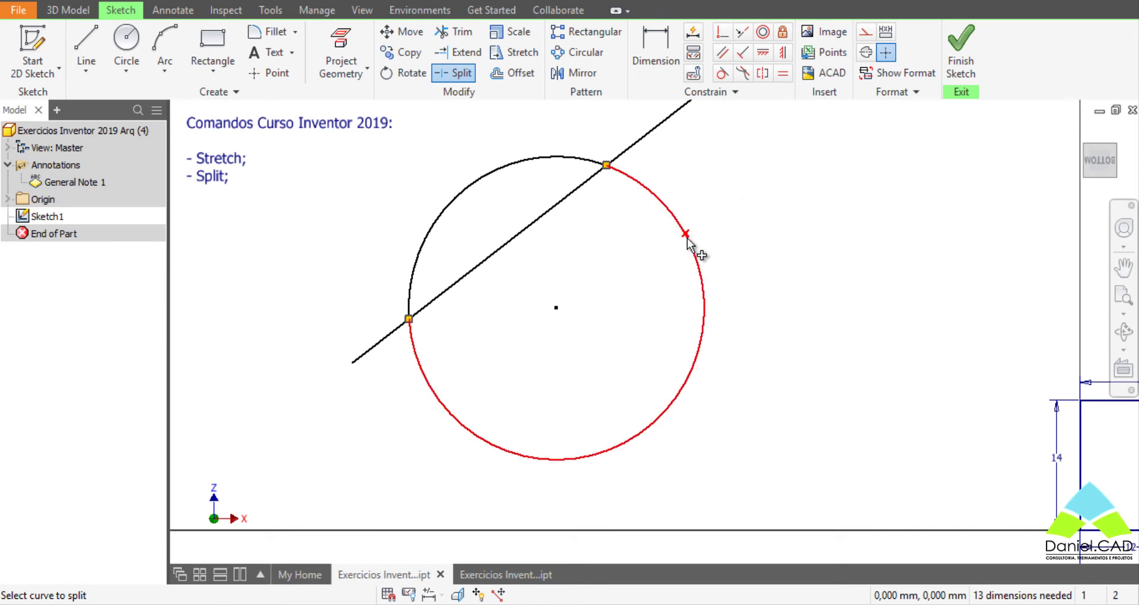
pyautogui.moveTo(687, 238); pyautogui.dragTo(633, 286, button='middle')
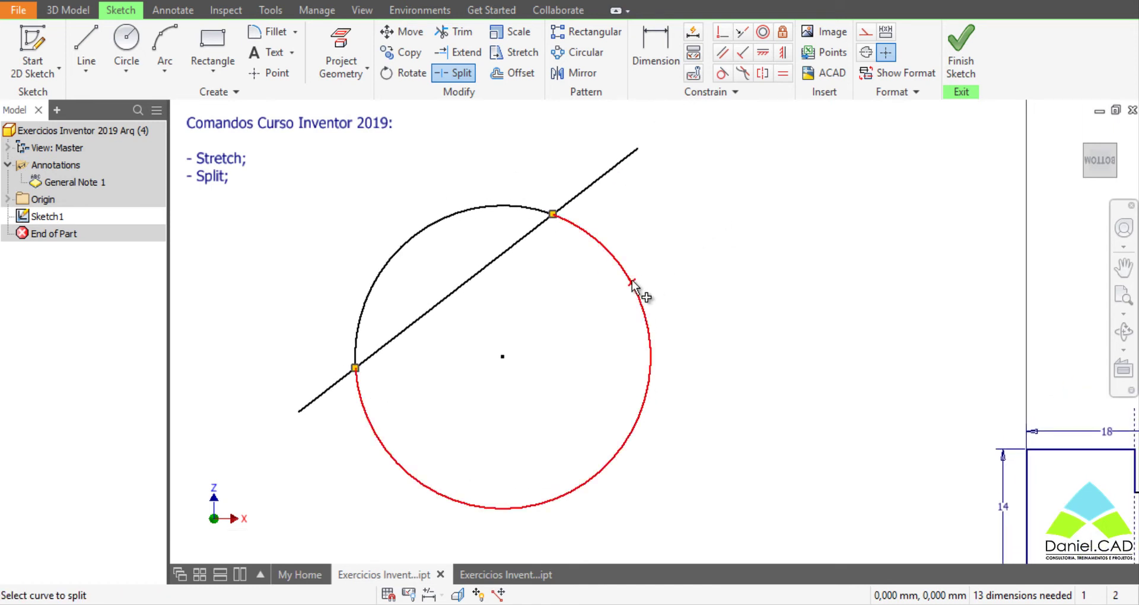
pyautogui.moveTo(636, 349); pyautogui.dragTo(640, 153)
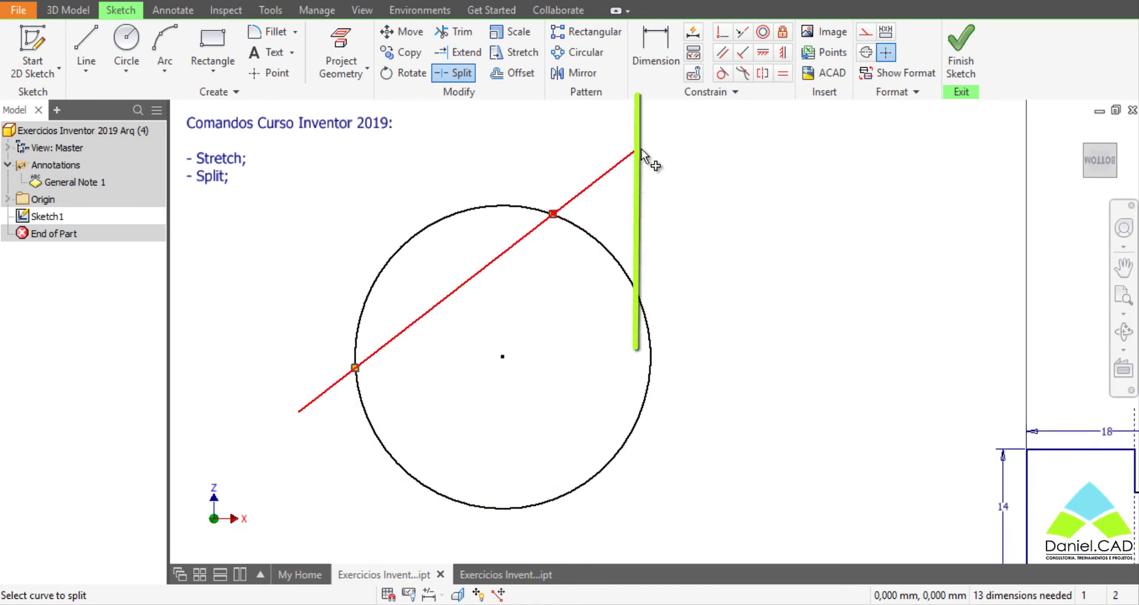
pyautogui.click(631, 284)
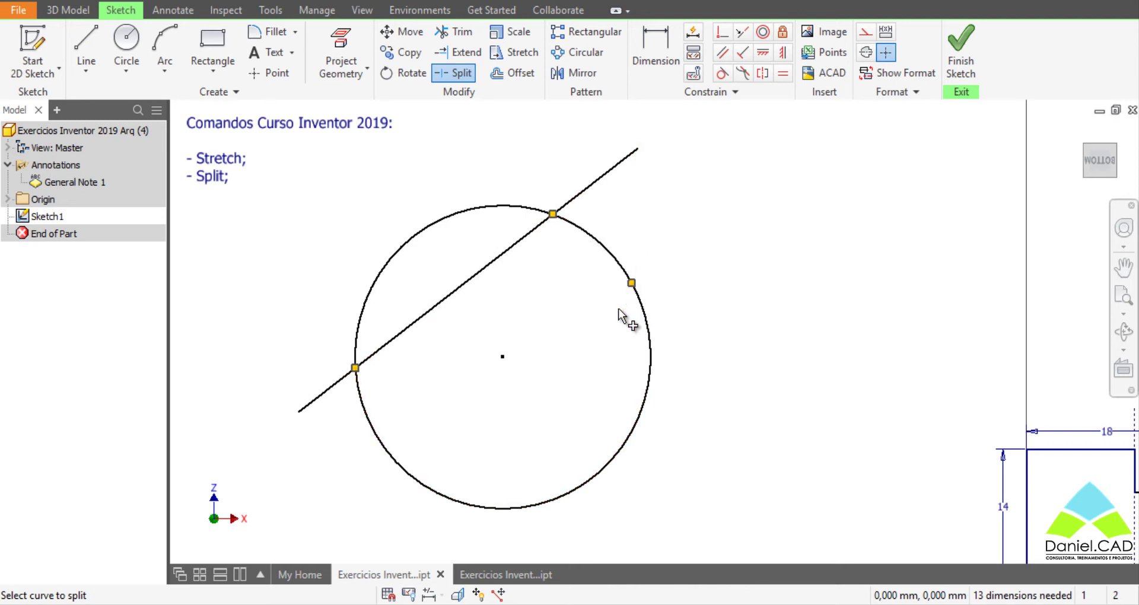
pyautogui.press('Escape')
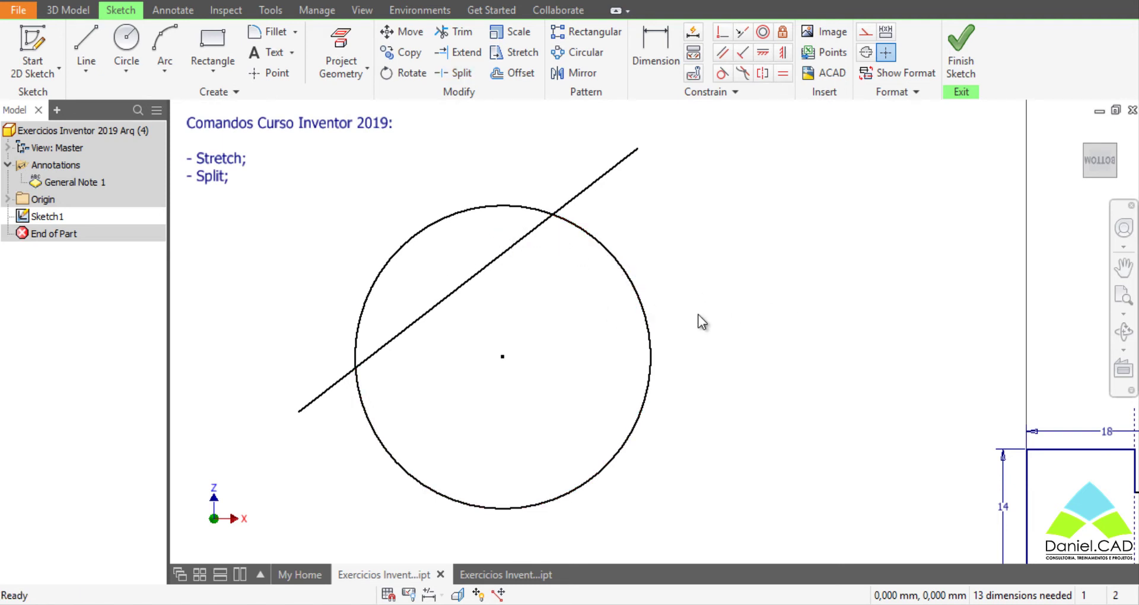
pyautogui.scroll(-4, 698, 314)
# Window-delete the circle and crossing line, then pan and zoom onto the stepped profile.
pyautogui.moveTo(699, 314); pyautogui.dragTo(575, 261)
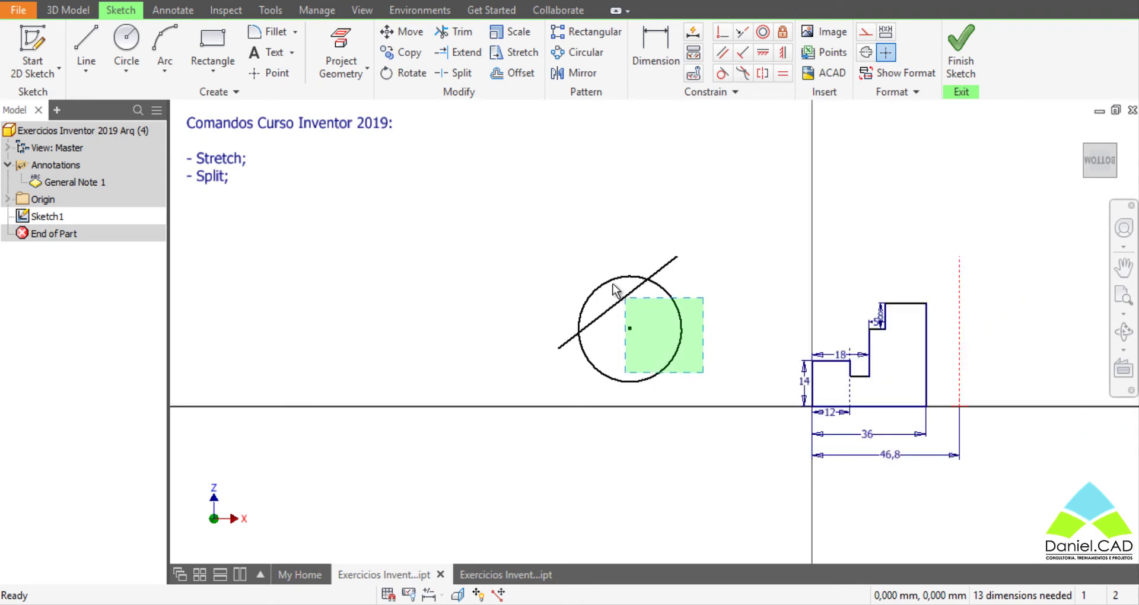
pyautogui.press('Delete')
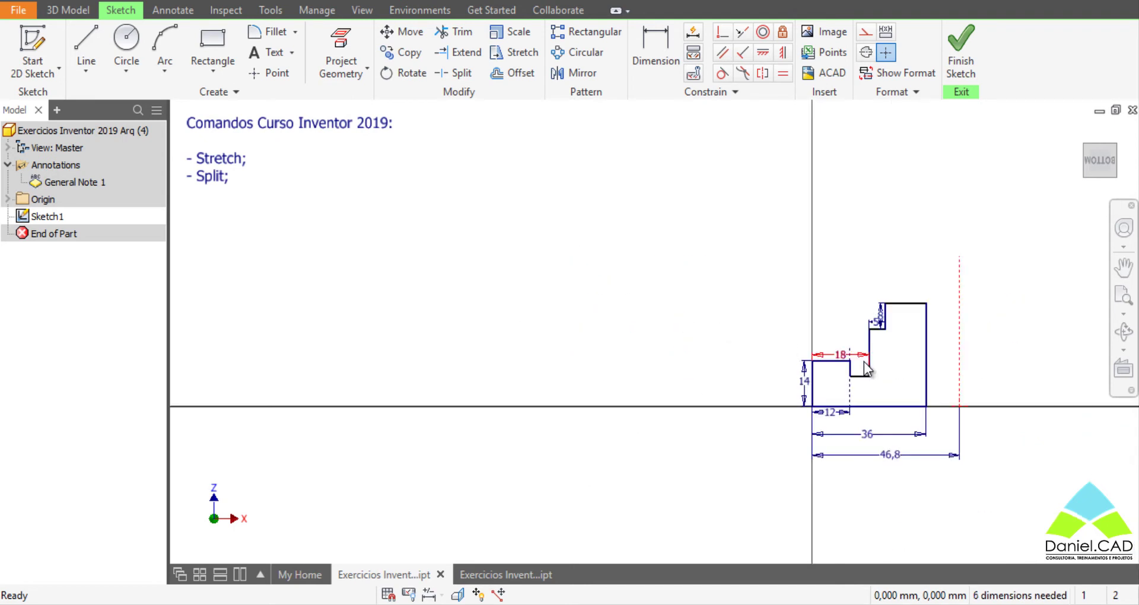
pyautogui.moveTo(883, 366); pyautogui.dragTo(749, 364, button='middle')
pyautogui.scroll(3, 762, 365)
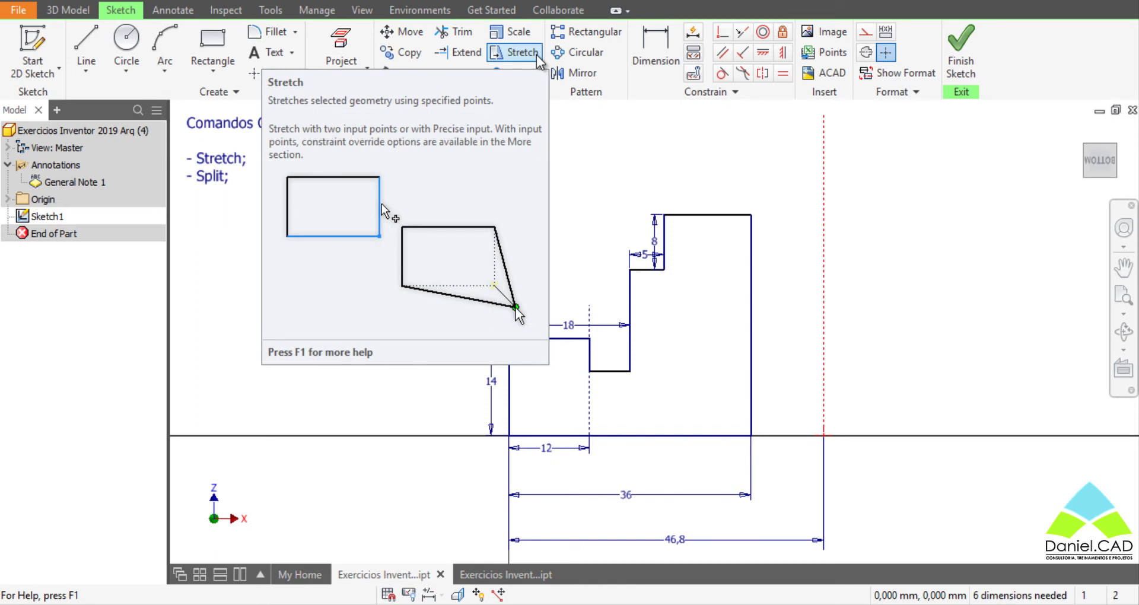
pyautogui.click(537, 59)
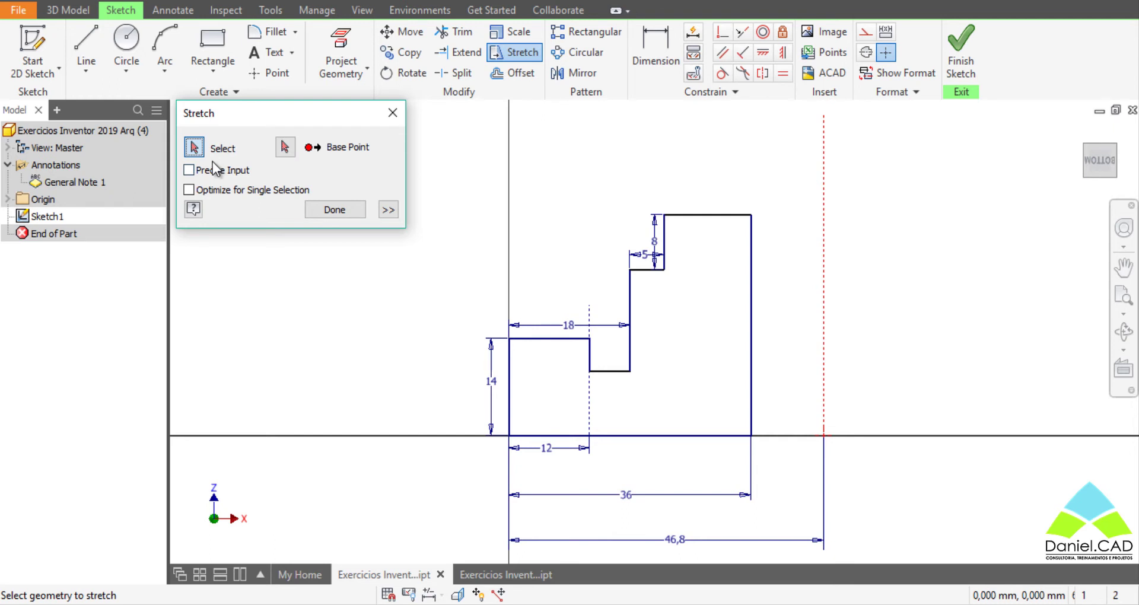
pyautogui.moveTo(736, 377); pyautogui.dragTo(660, 333, button='middle')
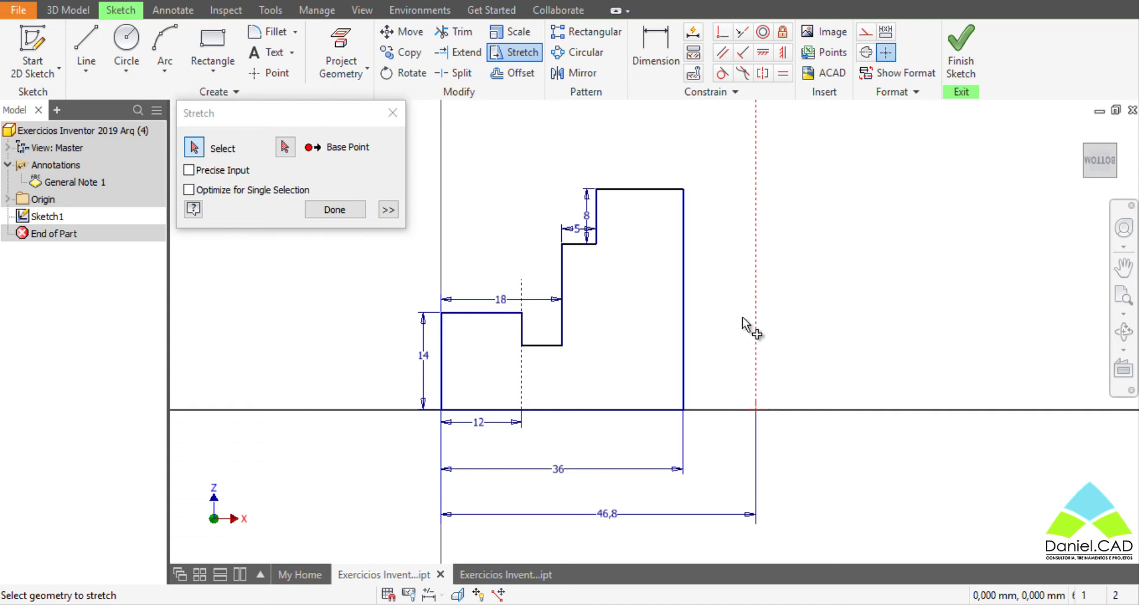
pyautogui.click(683, 288)
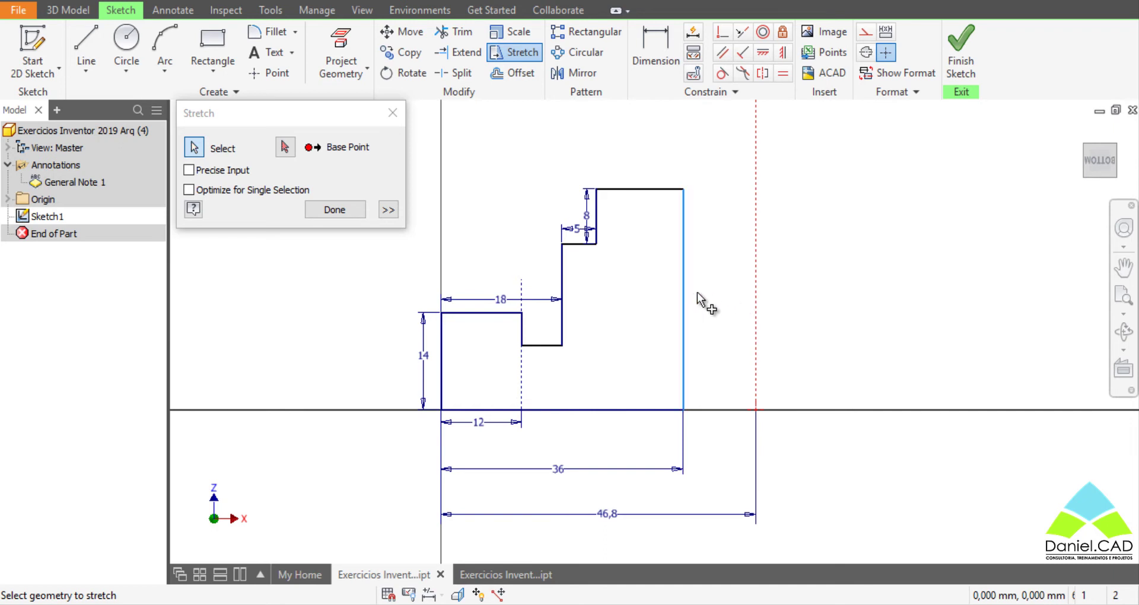
pyautogui.click(285, 147)
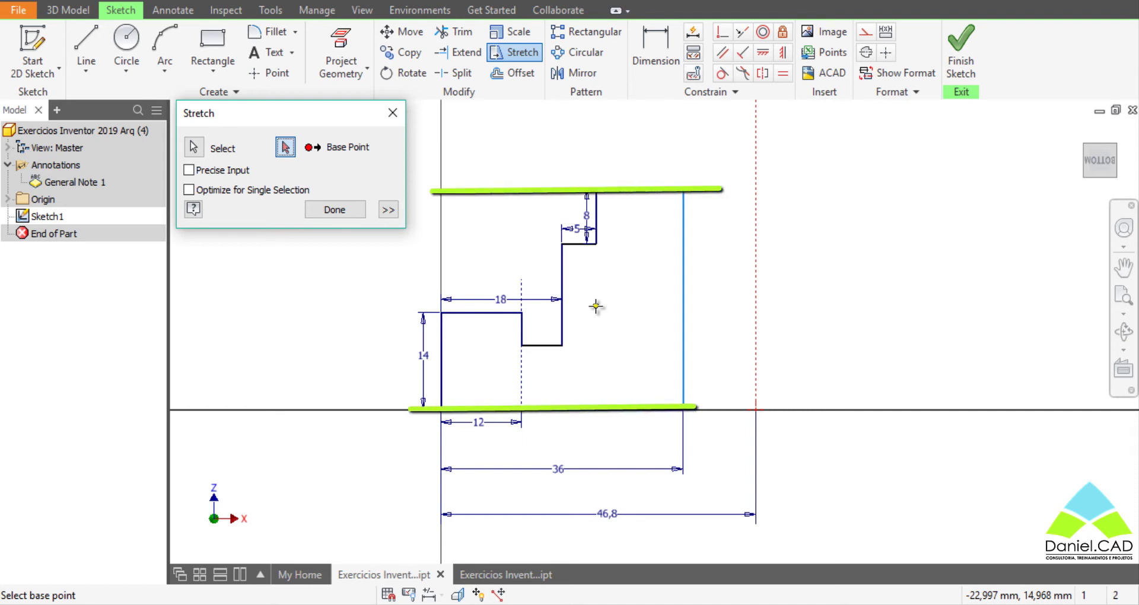
pyautogui.click(596, 306)
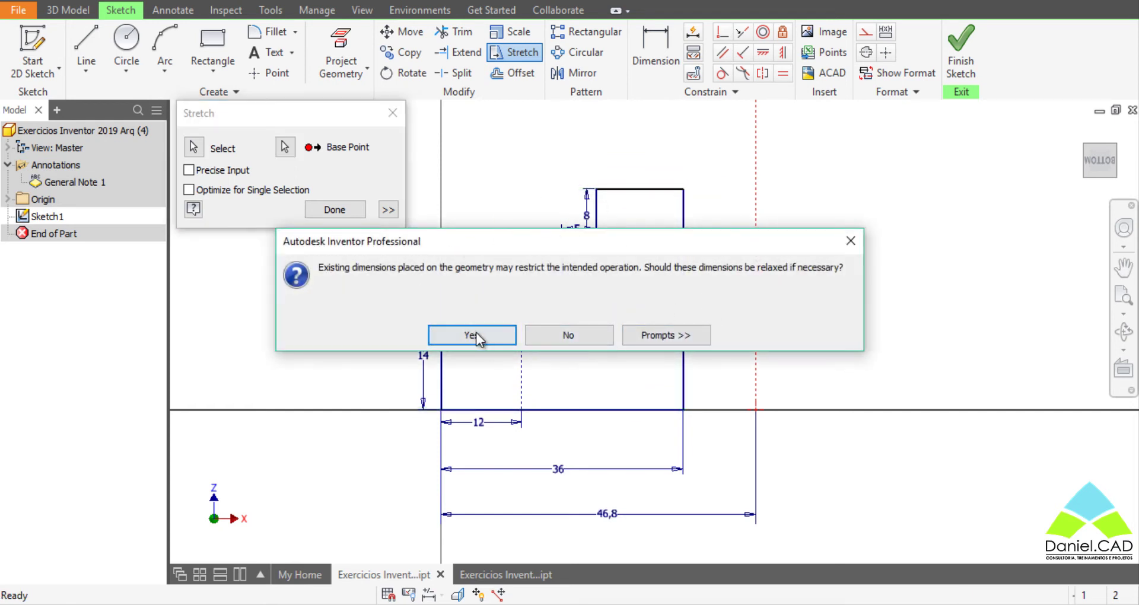
pyautogui.click(475, 333)
pyautogui.click(496, 336)
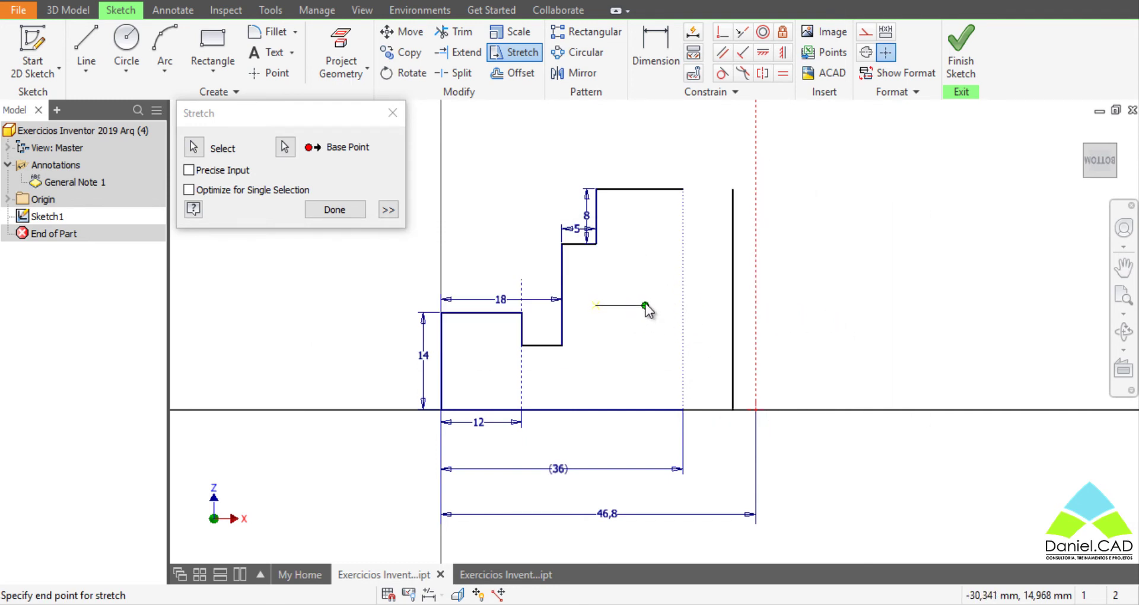
pyautogui.click(704, 267)
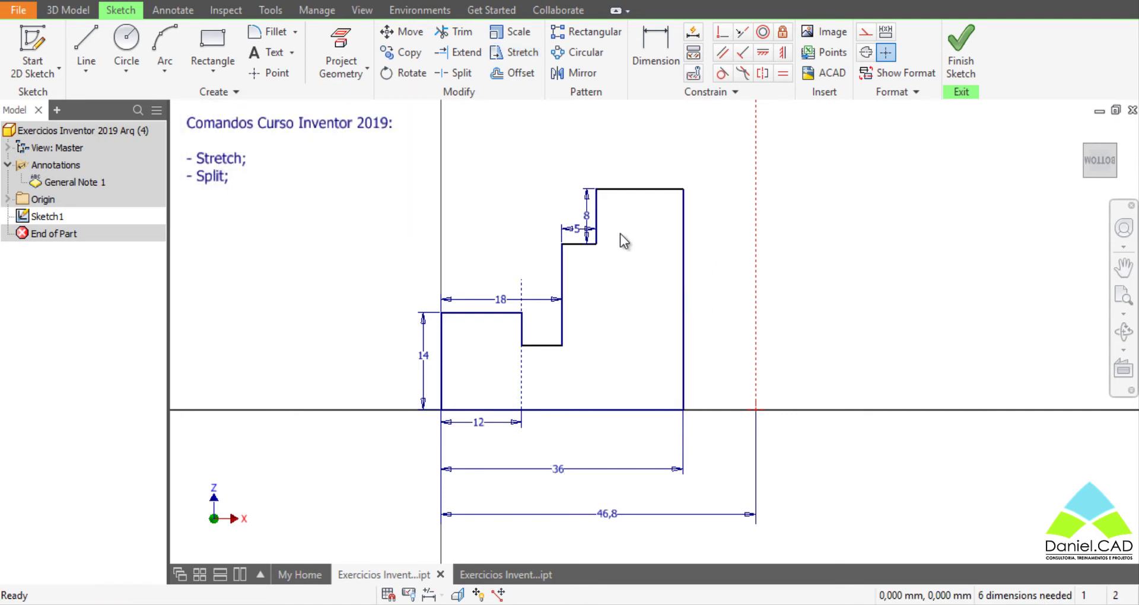
# Stretch the crossing-selected right edge onto the 46,8 line, relaxing dimensions, giving width 46,953.
pyautogui.click(524, 58)
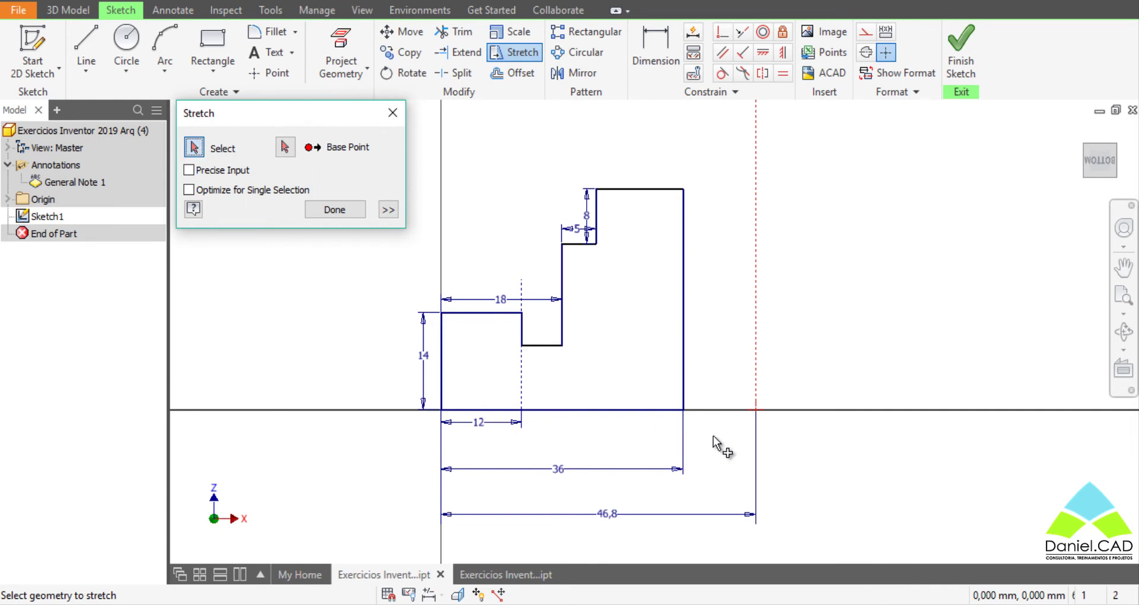
pyautogui.moveTo(713, 436)
pyautogui.mouseDown()
pyautogui.moveTo(683, 239)
pyautogui.moveTo(651, 173)
pyautogui.mouseUp()
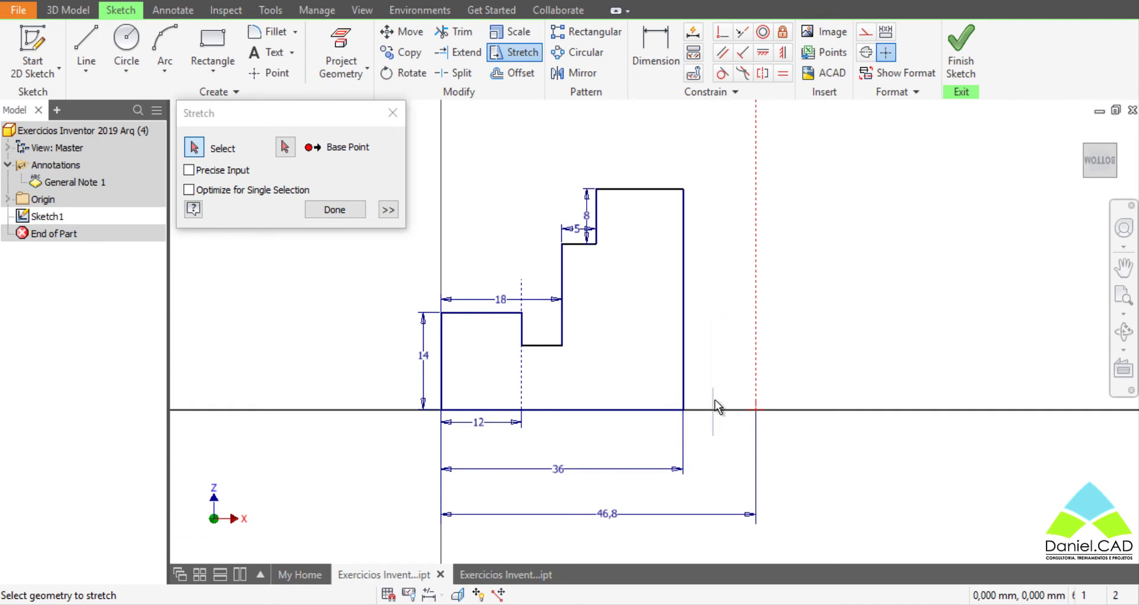
pyautogui.moveTo(712, 435); pyautogui.dragTo(645, 170)
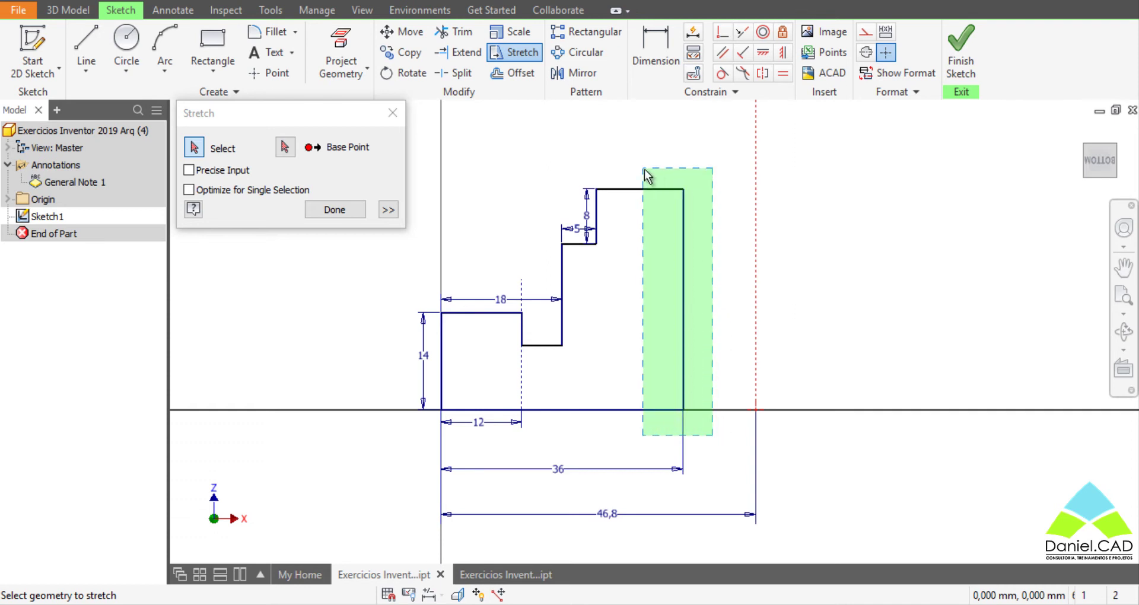
pyautogui.moveTo(645, 172); pyautogui.dragTo(644, 169)
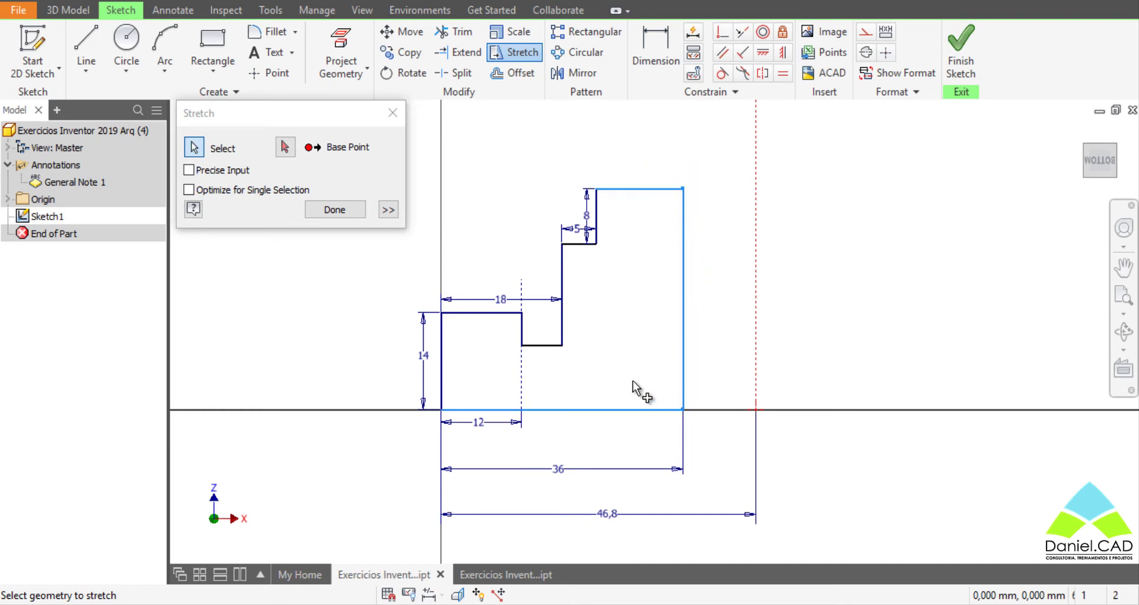
pyautogui.click(285, 147)
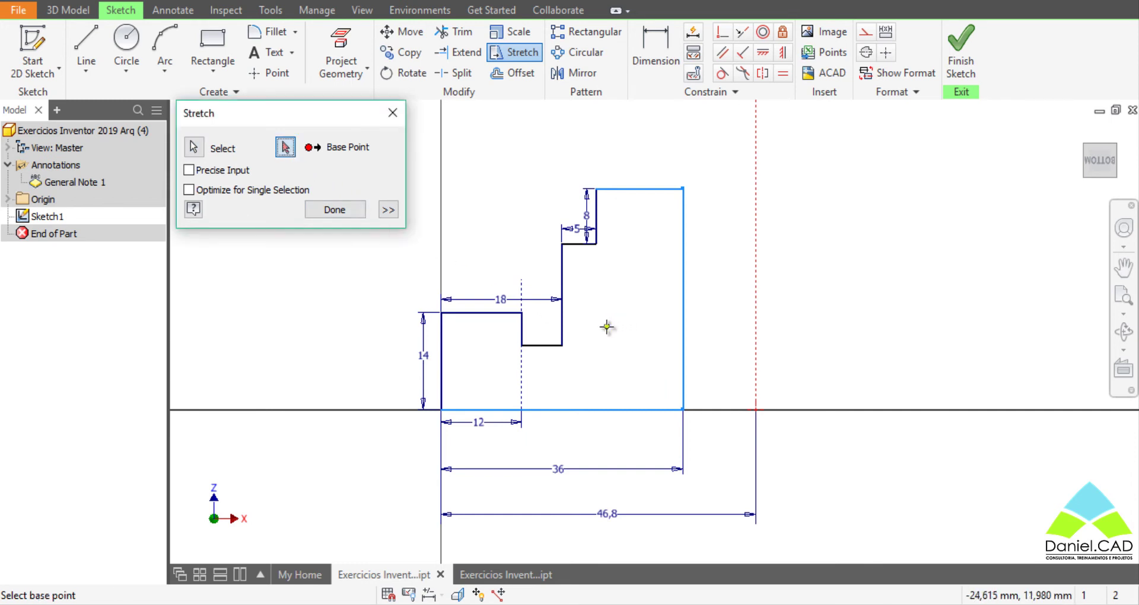
pyautogui.click(608, 325)
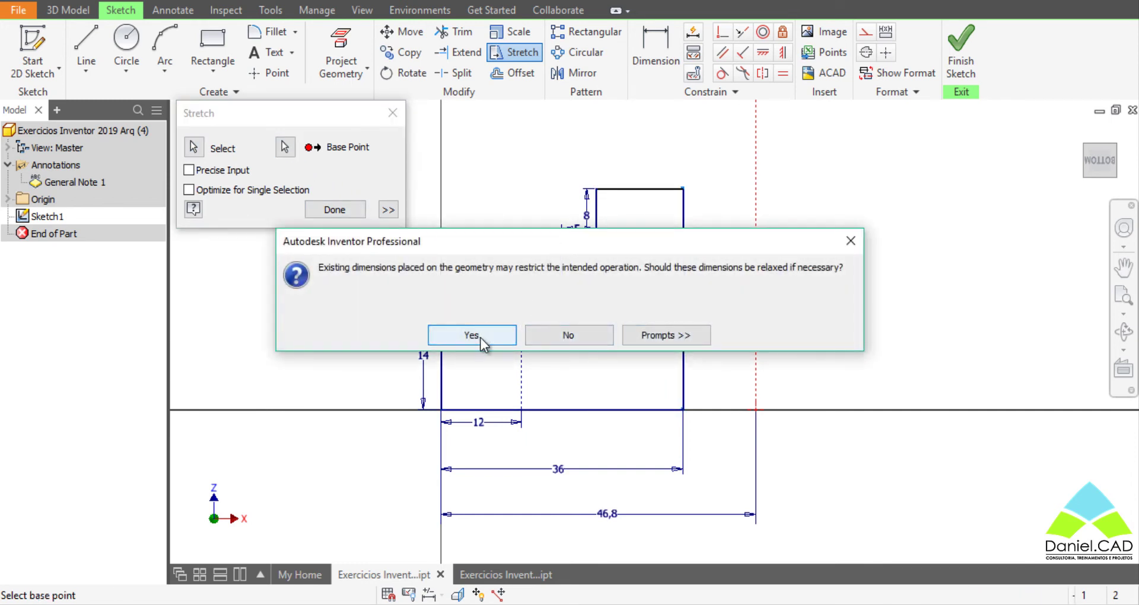
pyautogui.click(481, 336)
pyautogui.click(485, 337)
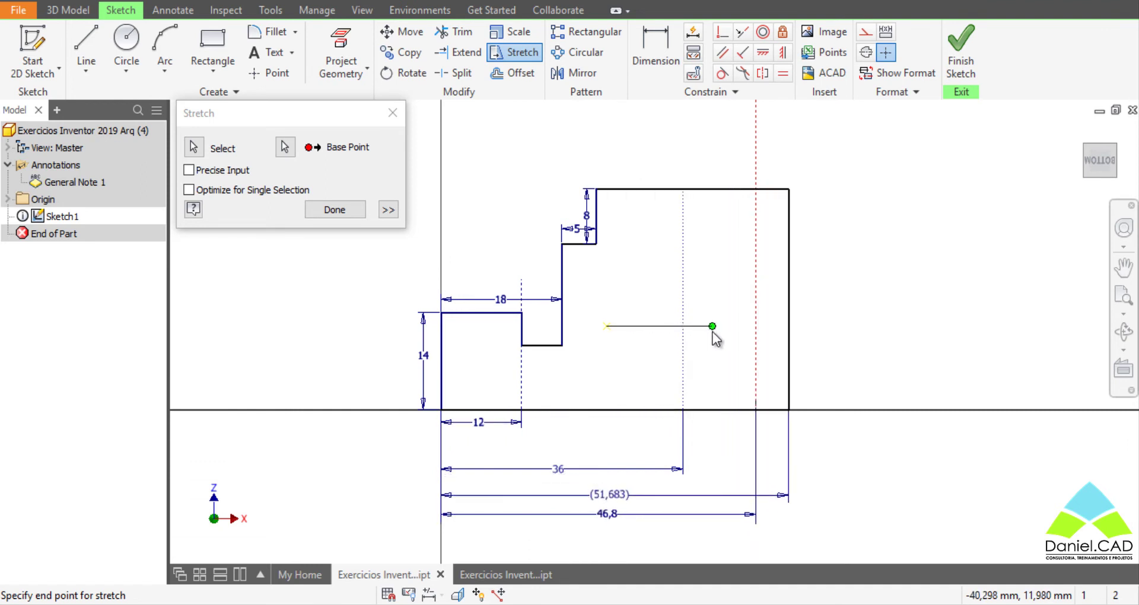
pyautogui.click(678, 327)
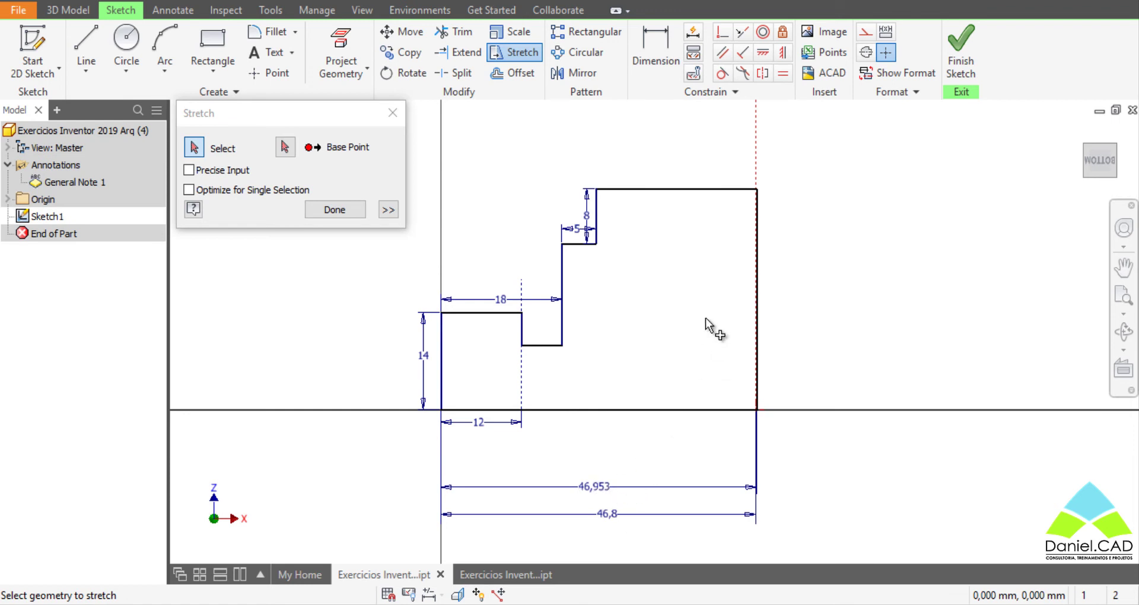
pyautogui.press('Escape')
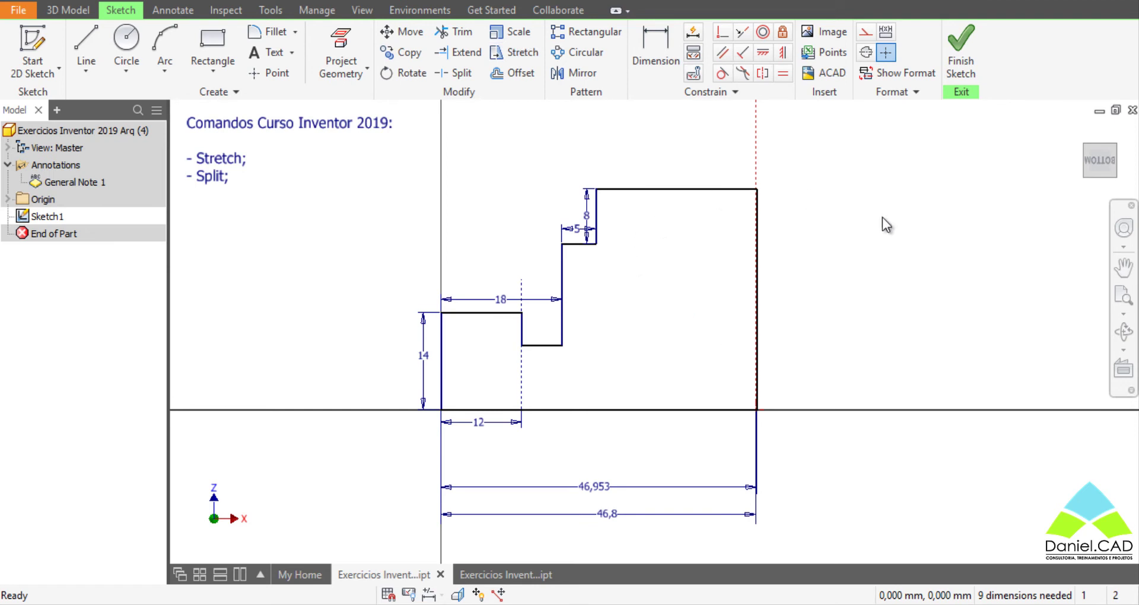
# Undo the stretch back to width 36 and pick the top, right and bottom edges to restretch.
pyautogui.hotkey('ctrl', 'z')
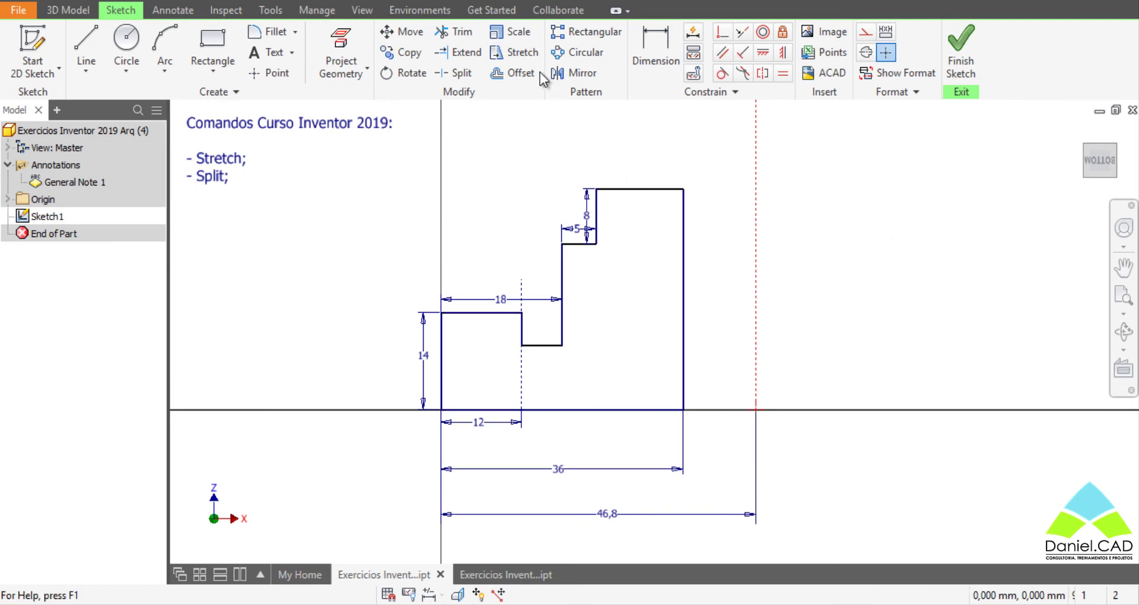
pyautogui.click(524, 54)
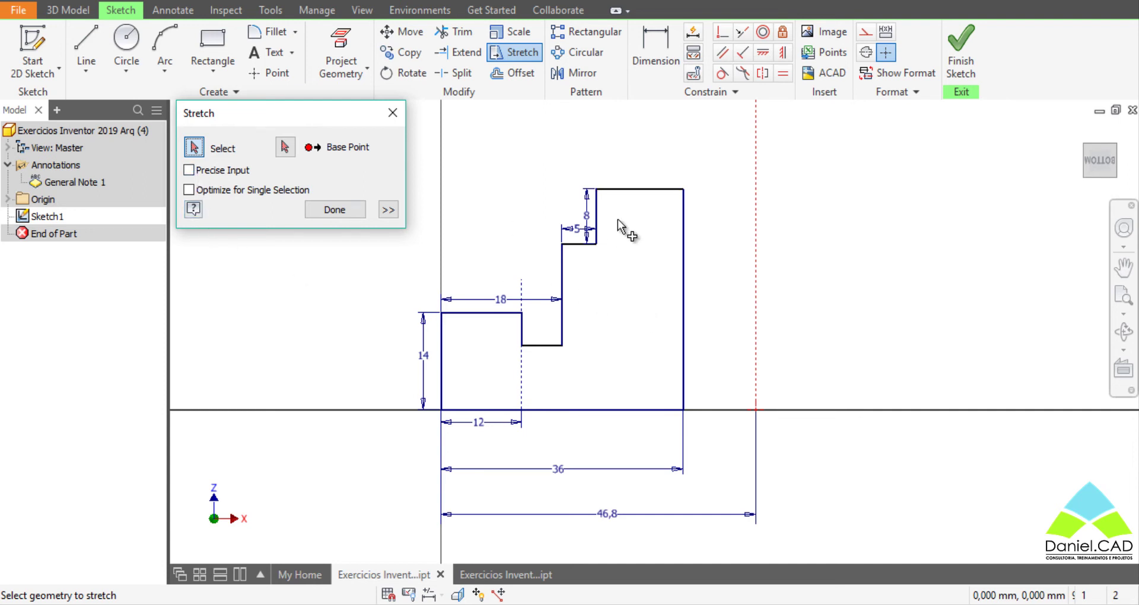
pyautogui.click(624, 188)
pyautogui.click(683, 241)
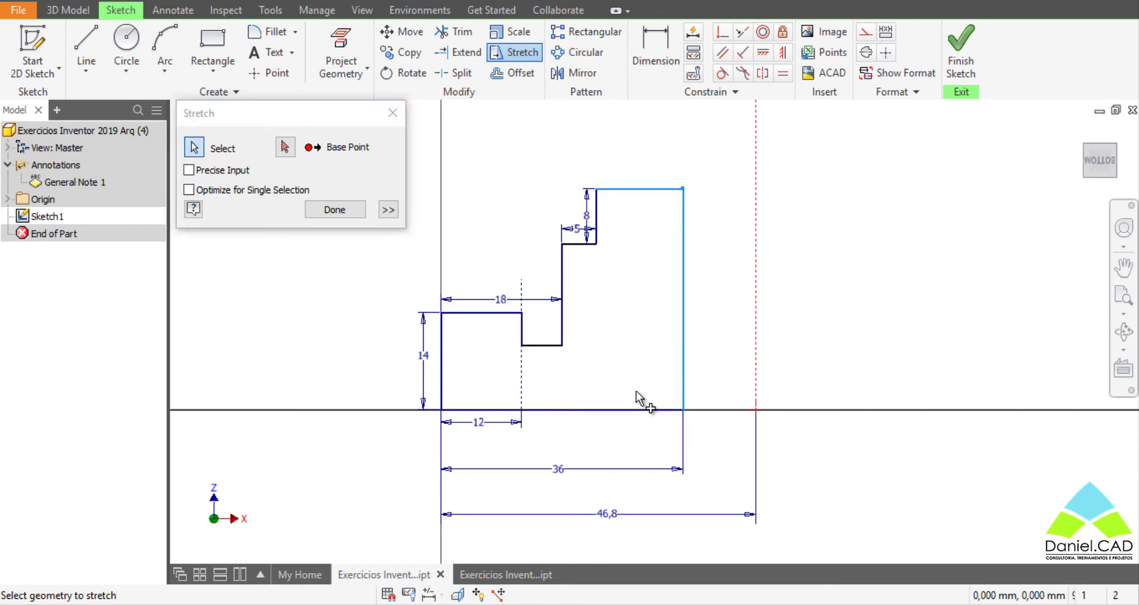
pyautogui.click(632, 409)
# Set a base point inside the profile, let blocking dimensions relax, and enable Precise Input.
pyautogui.click(284, 147)
pyautogui.click(605, 355)
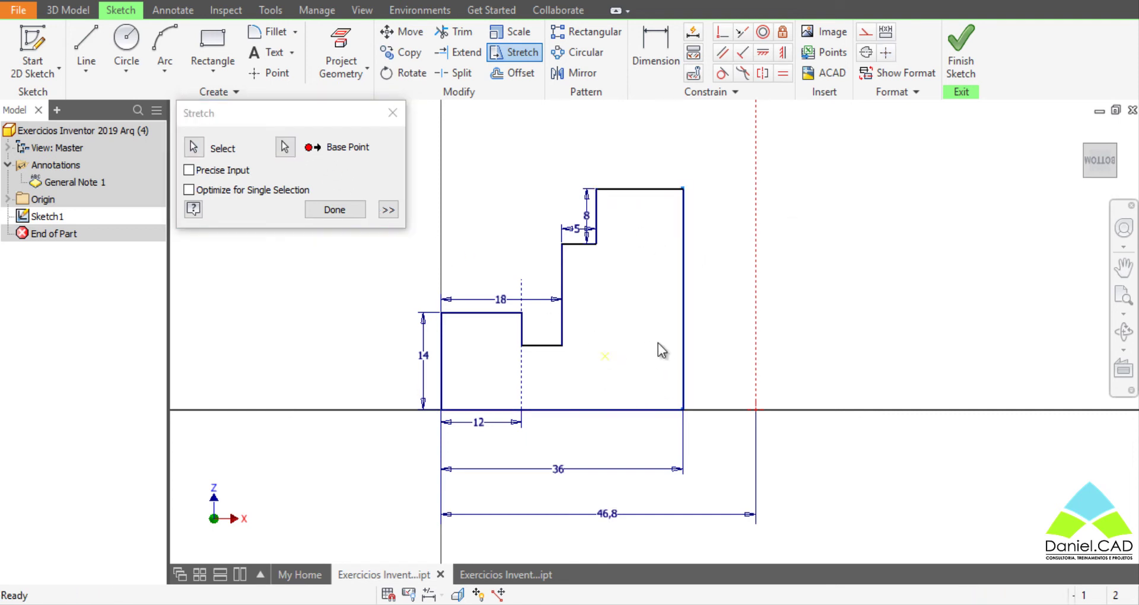
pyautogui.click(489, 334)
pyautogui.click(489, 333)
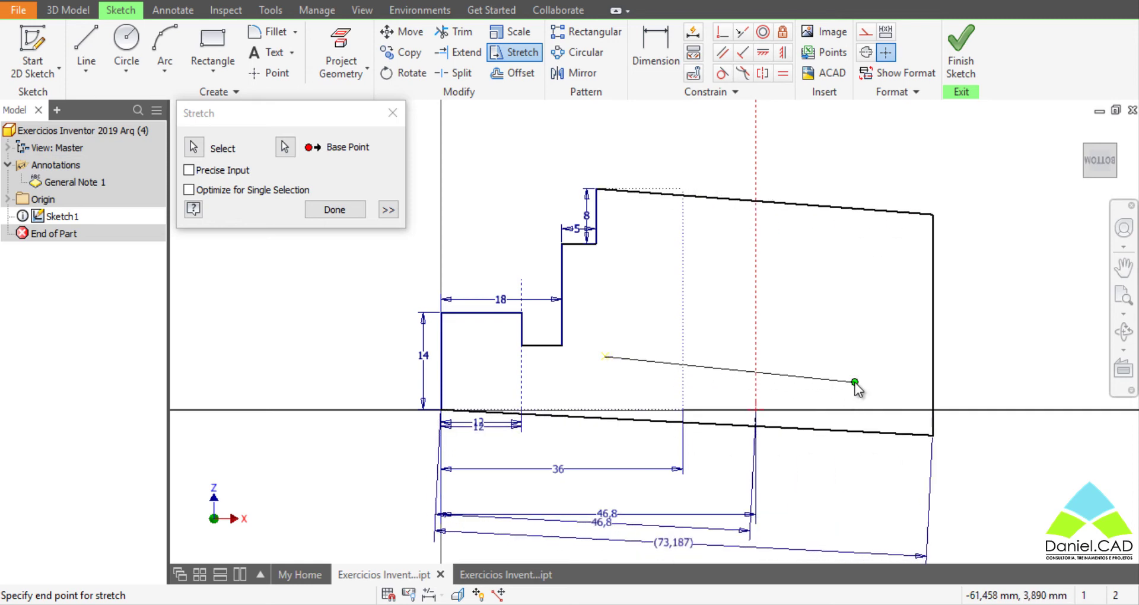
pyautogui.click(189, 169)
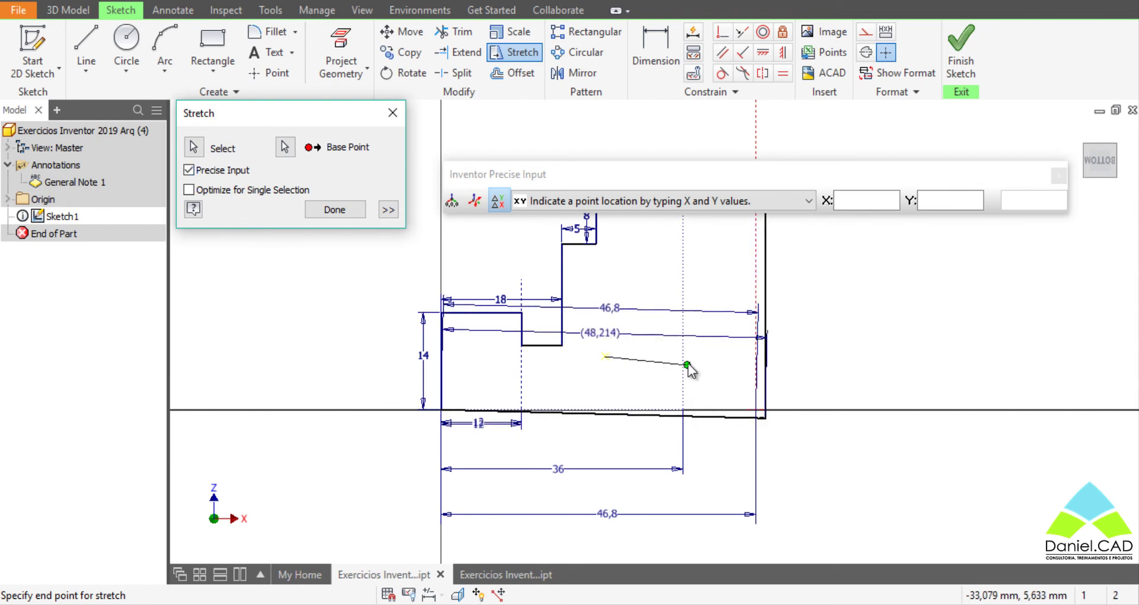
# Set Precise Input to typed X and Y values, enter 40 and a minus in X, then clear it.
pyautogui.click(801, 204)
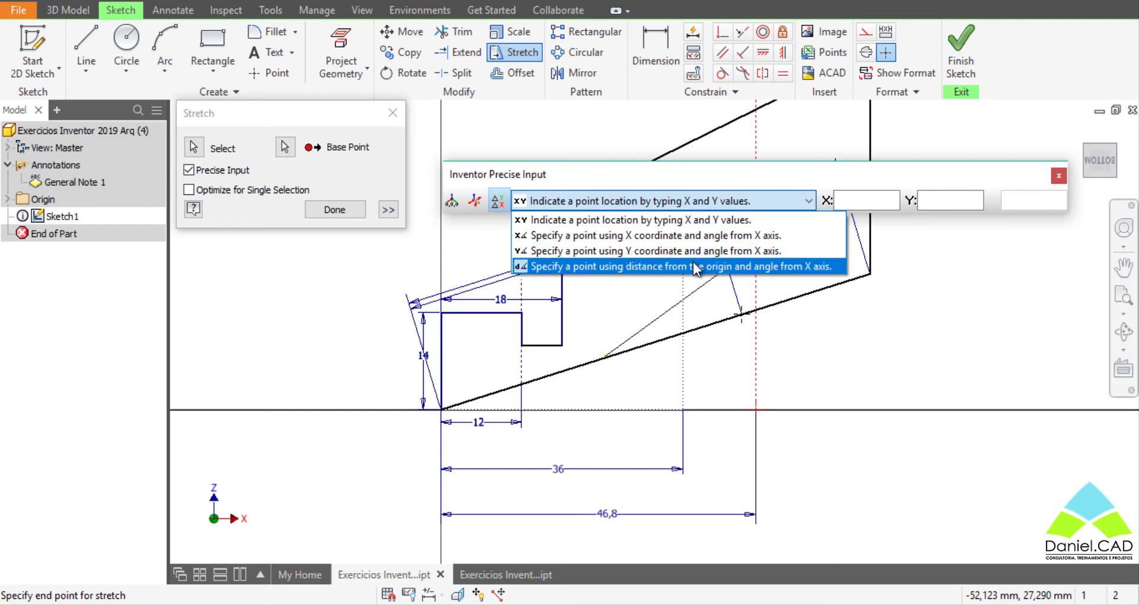
pyautogui.click(656, 226)
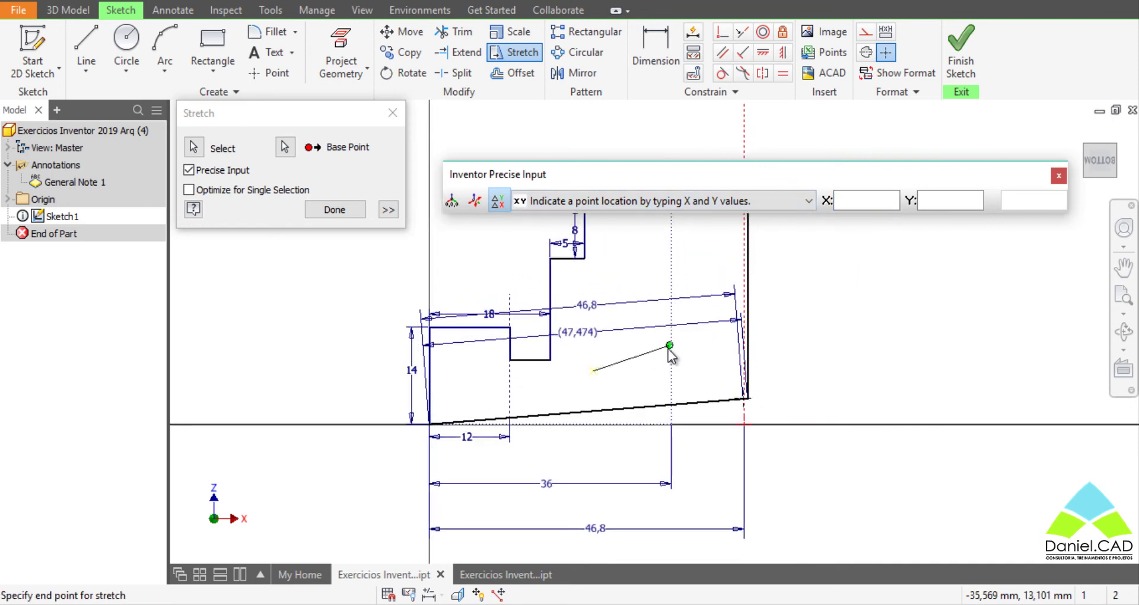
pyautogui.click(870, 202)
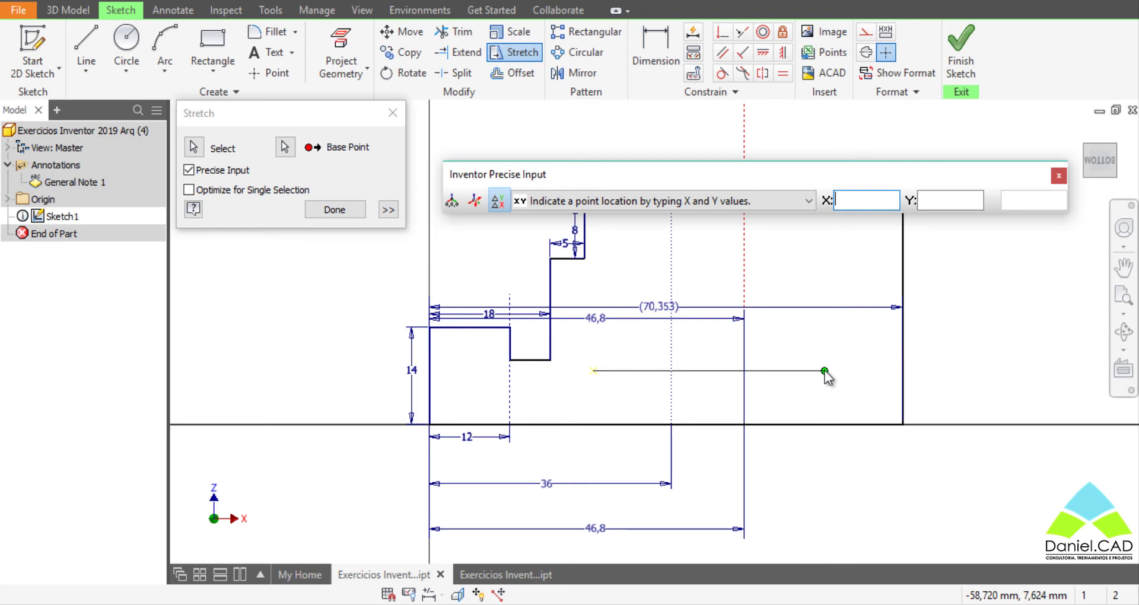
pyautogui.write('40')
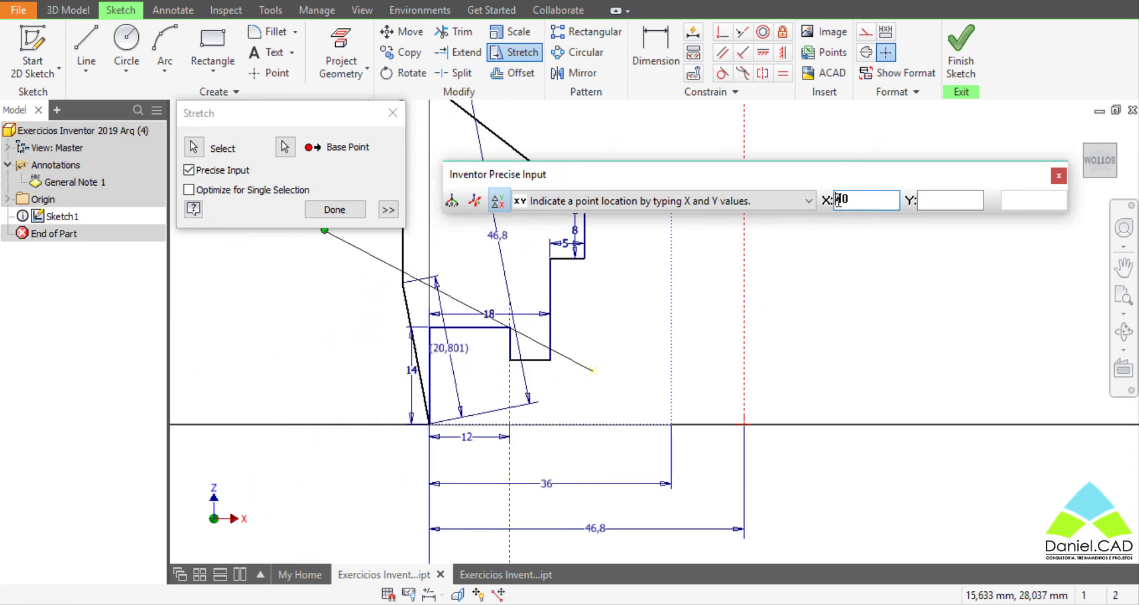
pyautogui.write('-')
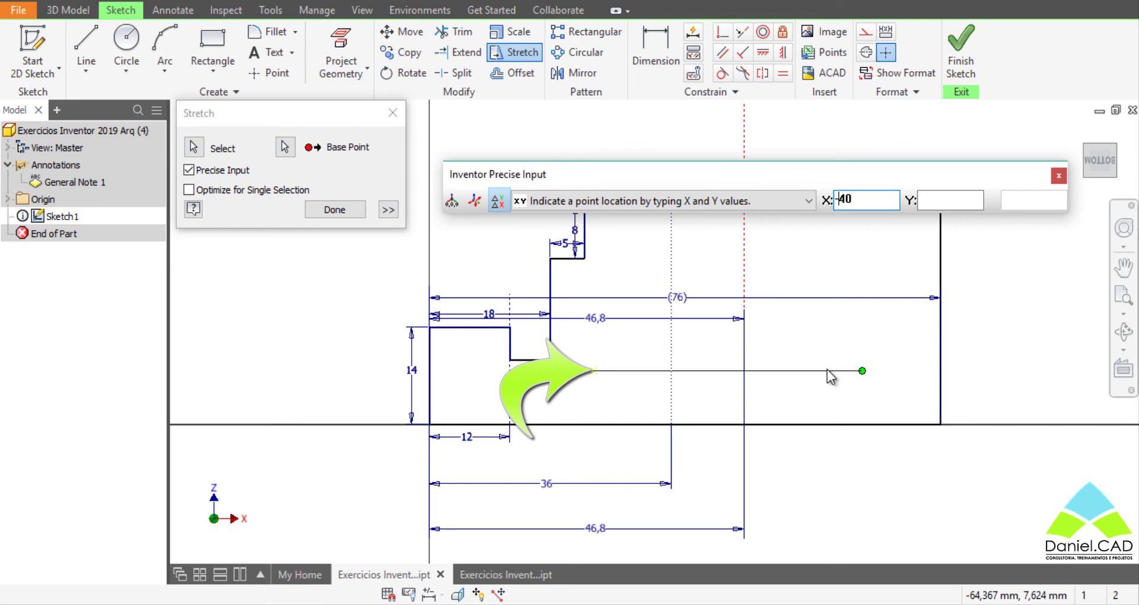
pyautogui.press('Delete')
pyautogui.press('Delete')
# Enter X = -10.8 and Y = 0 as the stretch's precise coordinates and apply them.
pyautogui.write('10')
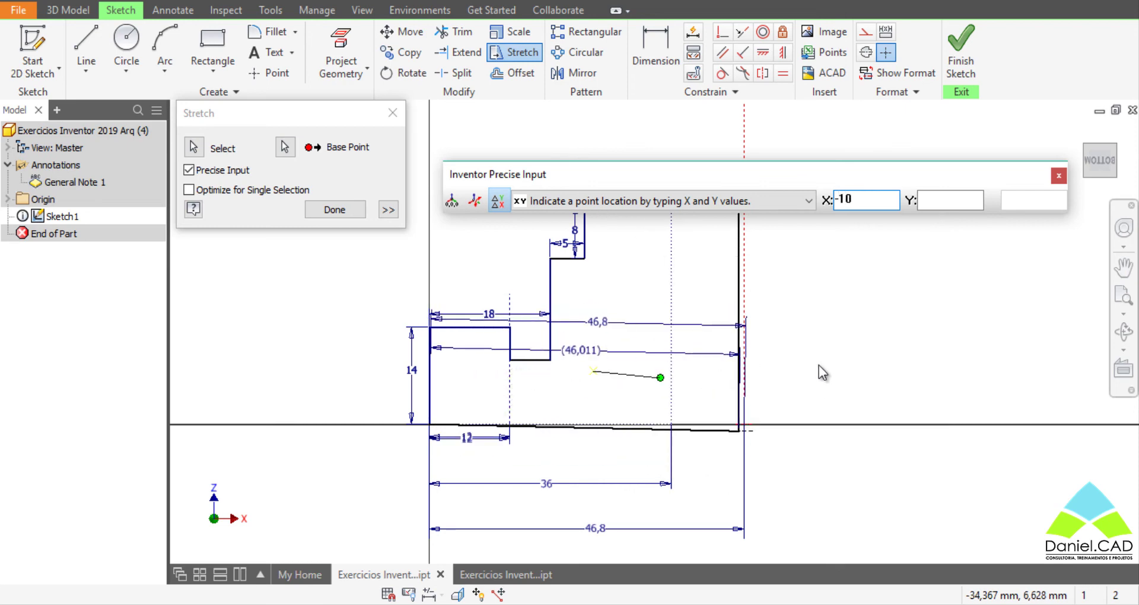
pyautogui.moveTo(819, 364); pyautogui.dragTo(821, 399, button='middle')
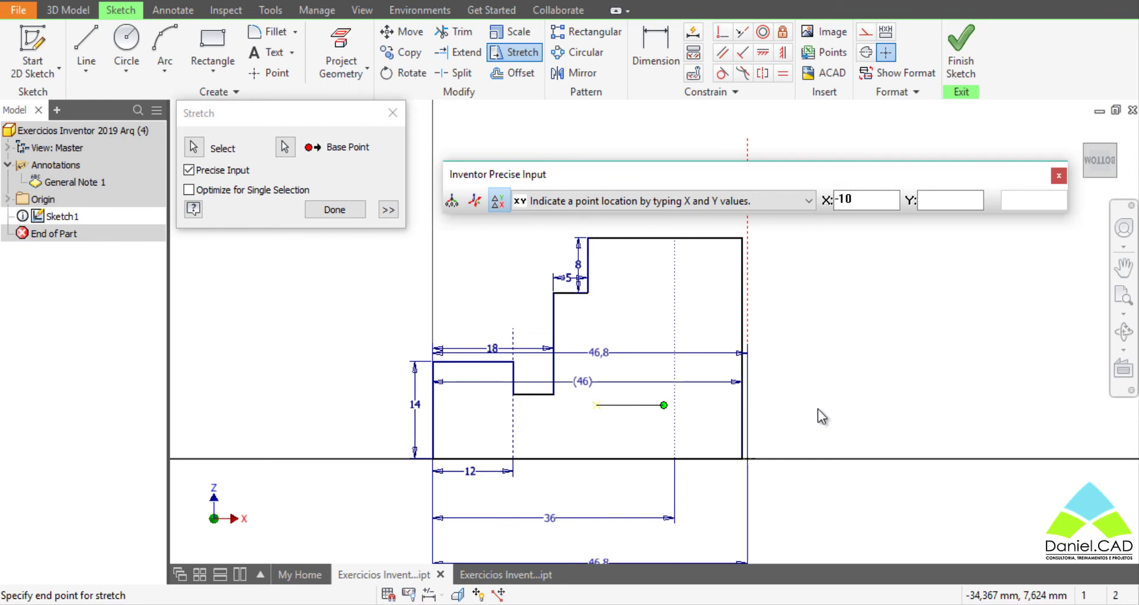
pyautogui.write('.')
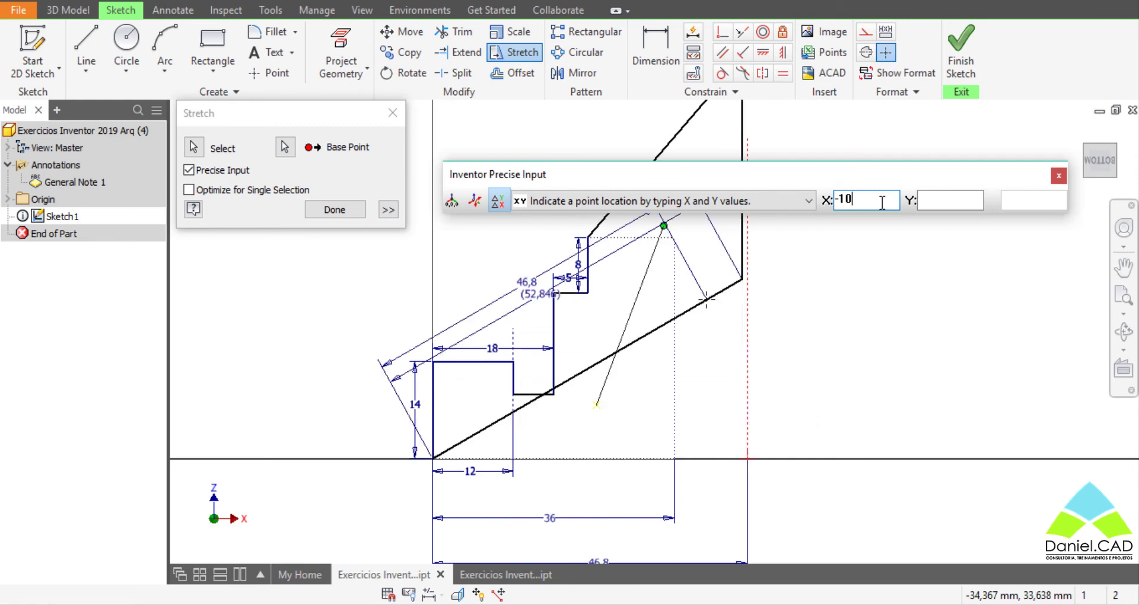
pyautogui.write('8')
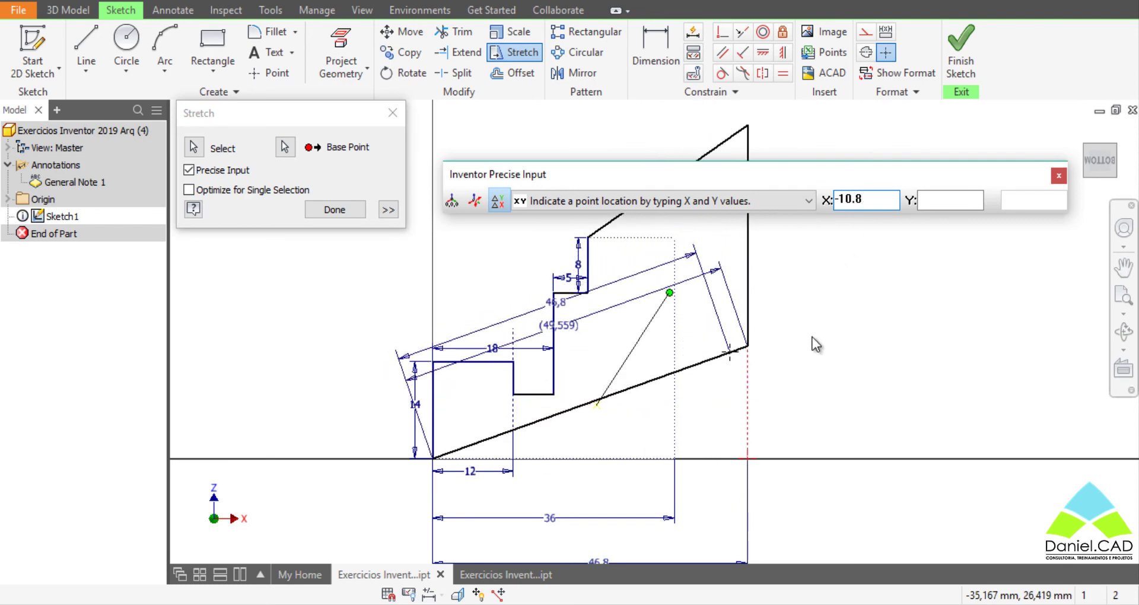
pyautogui.moveTo(813, 401); pyautogui.dragTo(808, 377, button='middle')
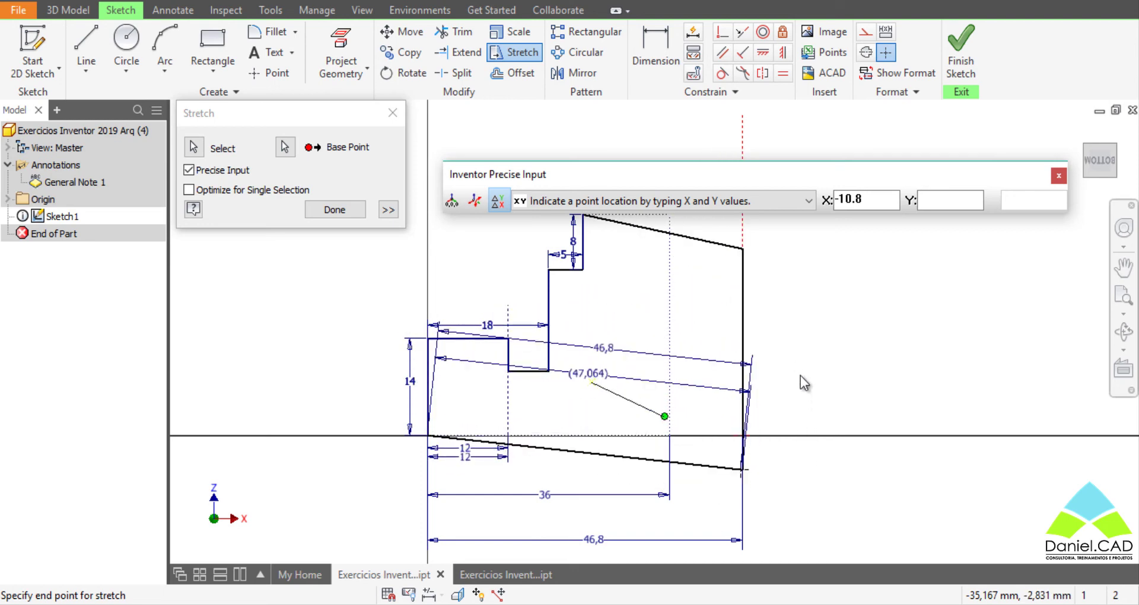
pyautogui.moveTo(800, 353); pyautogui.dragTo(813, 366, button='middle')
pyautogui.click(951, 199)
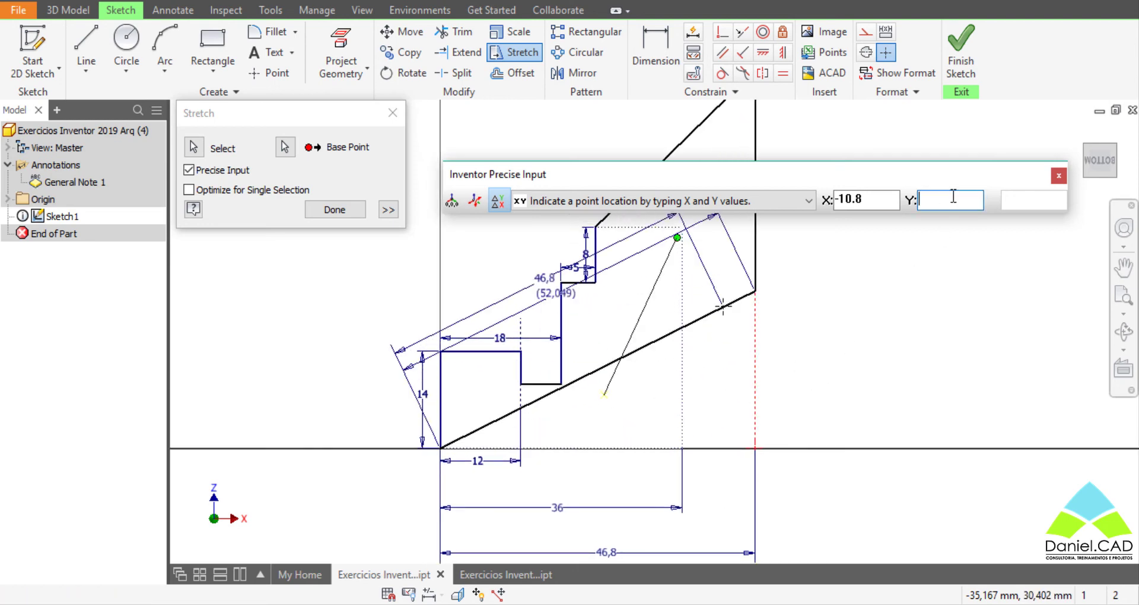
pyautogui.write('0')
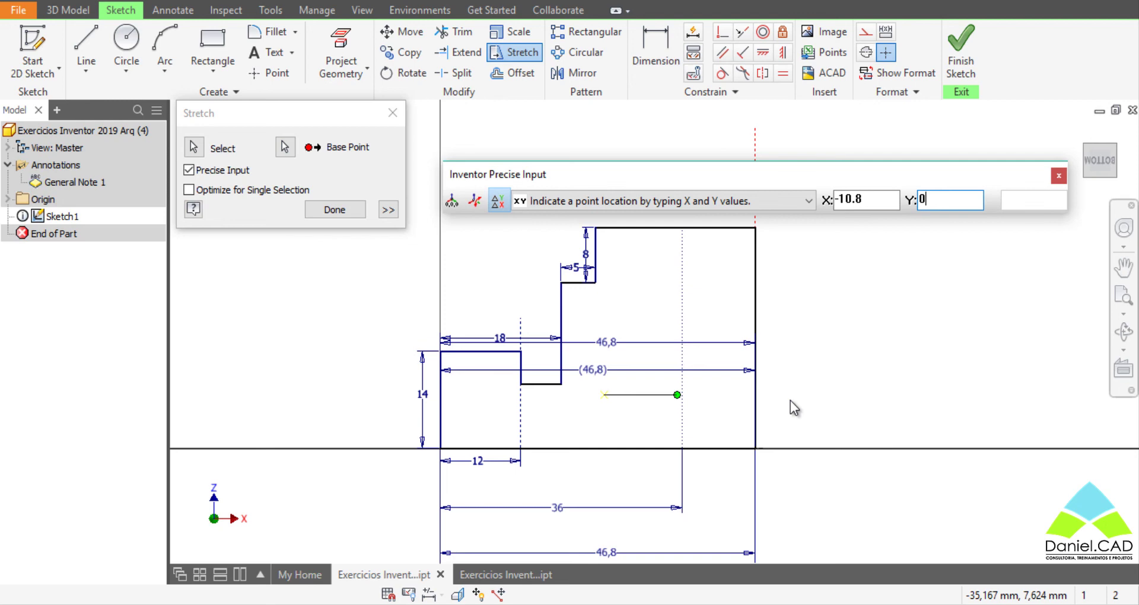
pyautogui.press('Return')
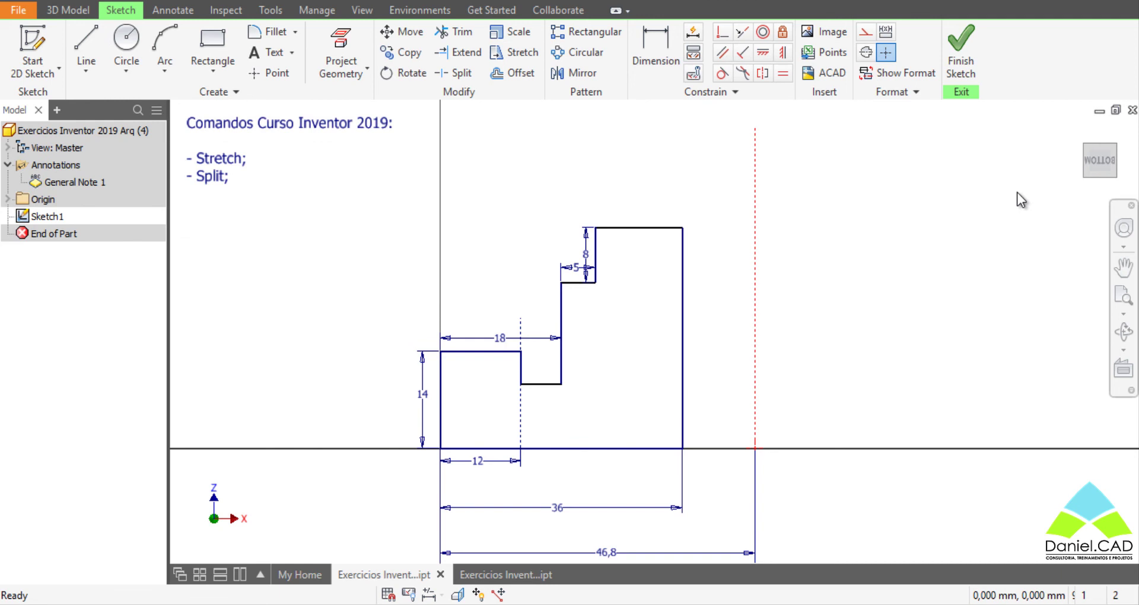
# Stretch the profile's right, top and bottom lines from the bottom-right corner onto the 46.8 corner.
pyautogui.click(518, 55)
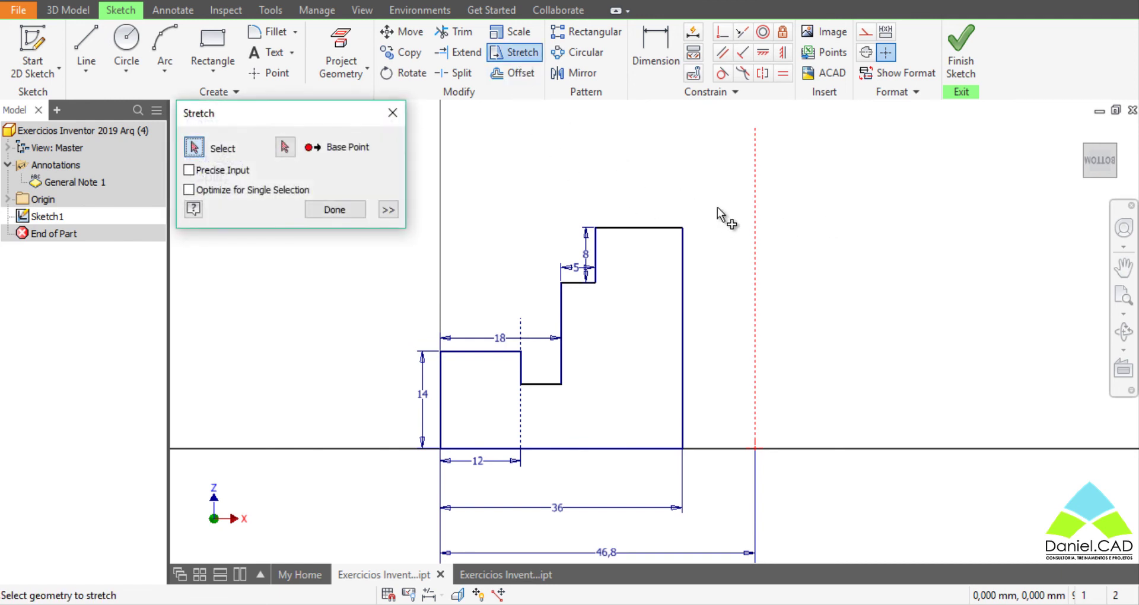
pyautogui.moveTo(733, 192); pyautogui.dragTo(651, 482)
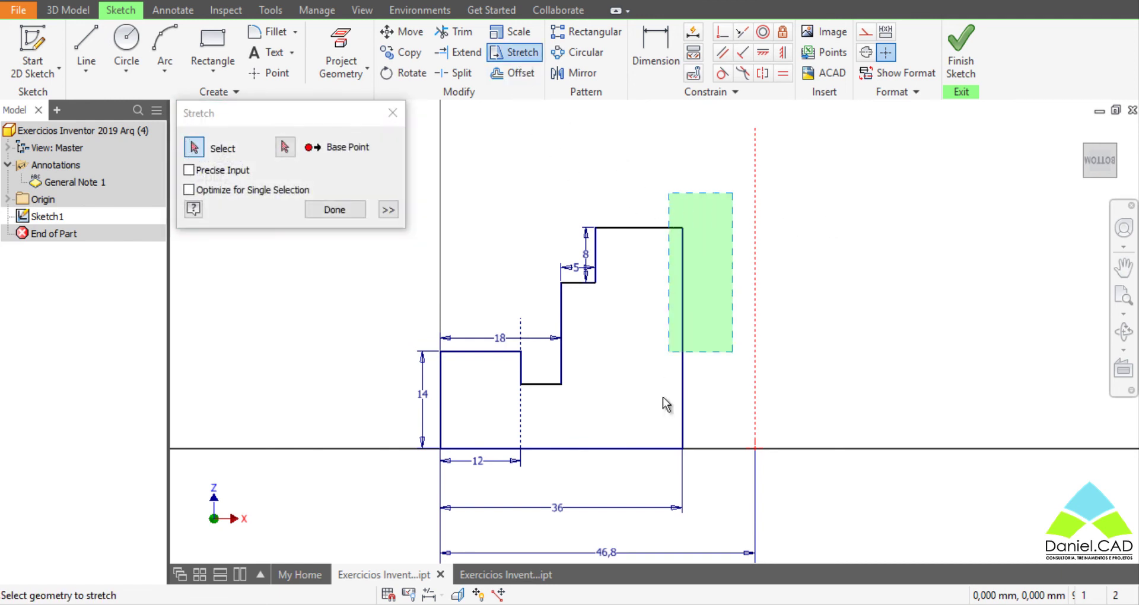
pyautogui.click(284, 149)
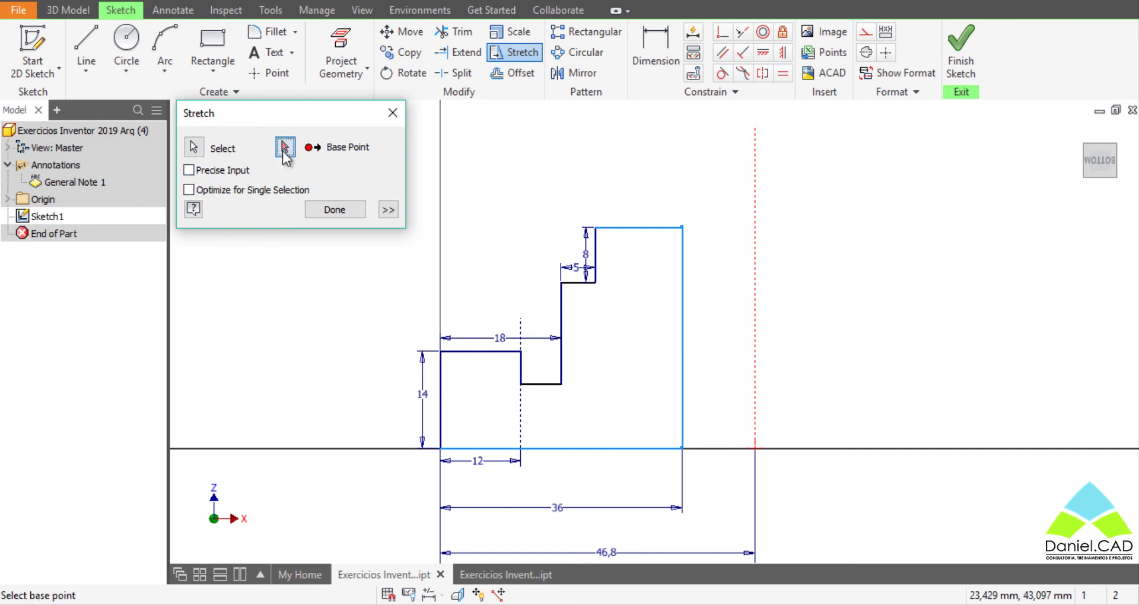
pyautogui.click(682, 448)
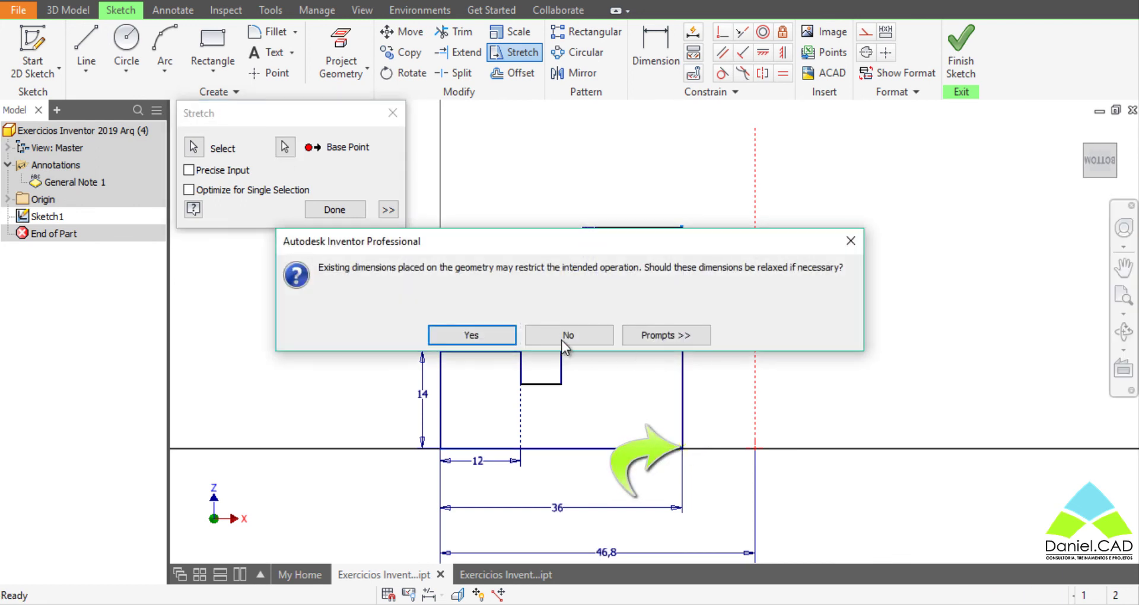
pyautogui.click(486, 328)
pyautogui.click(486, 329)
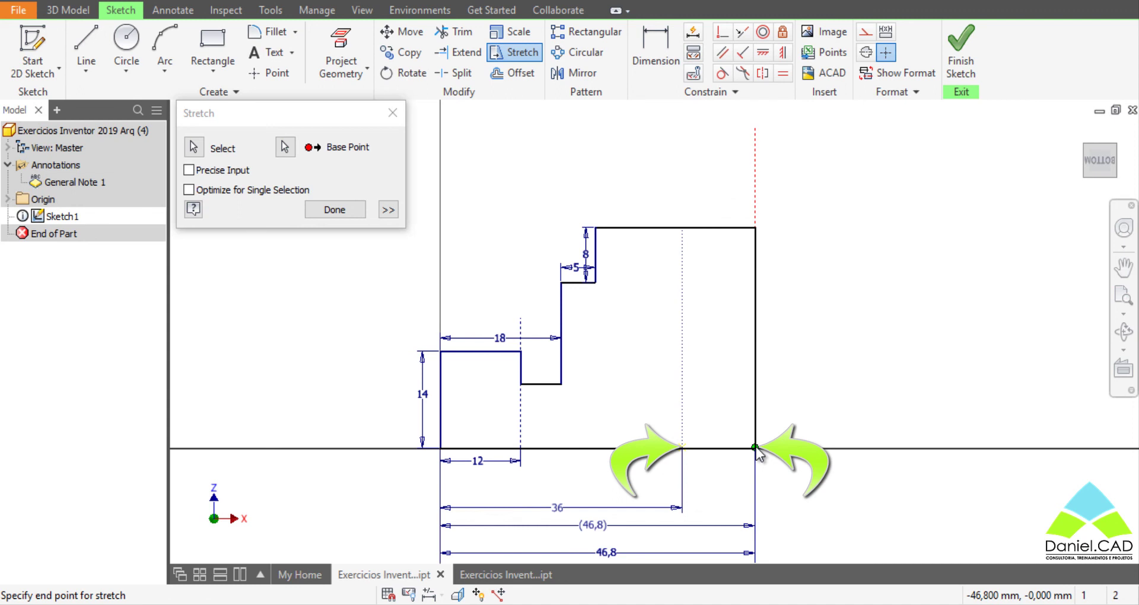
pyautogui.click(755, 447)
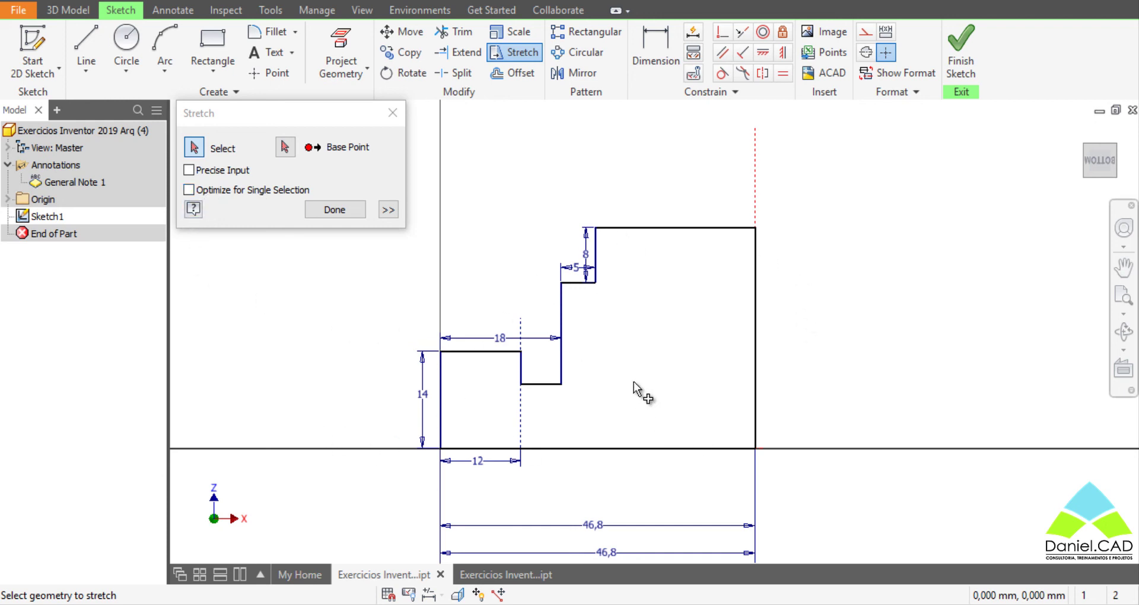
pyautogui.click(392, 113)
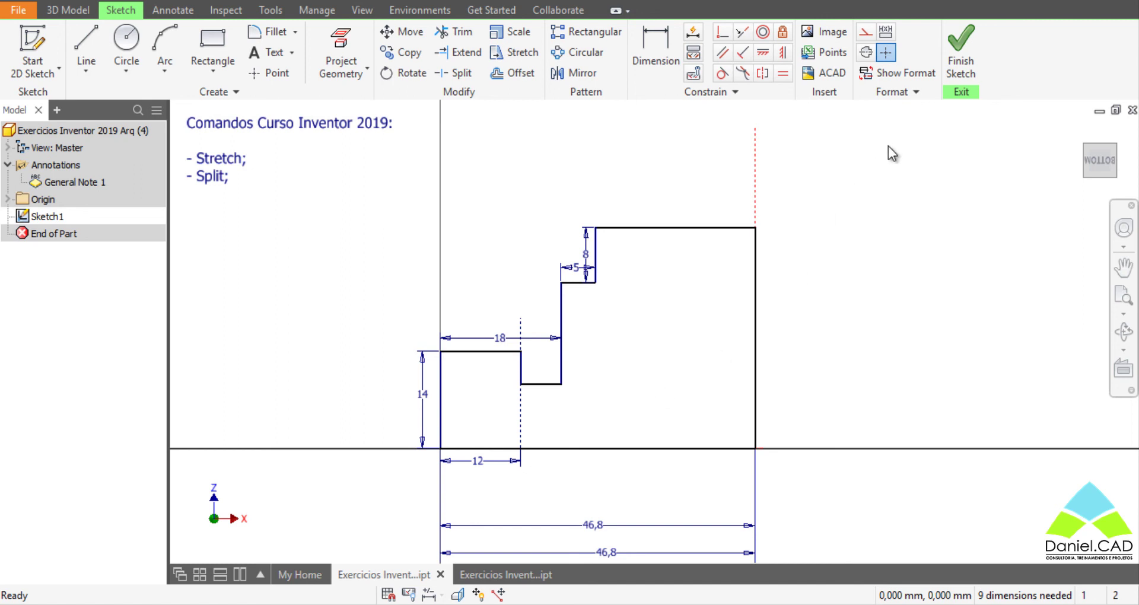
# Finish the sketch to return to the 3D Model environment.
pyautogui.click(961, 44)
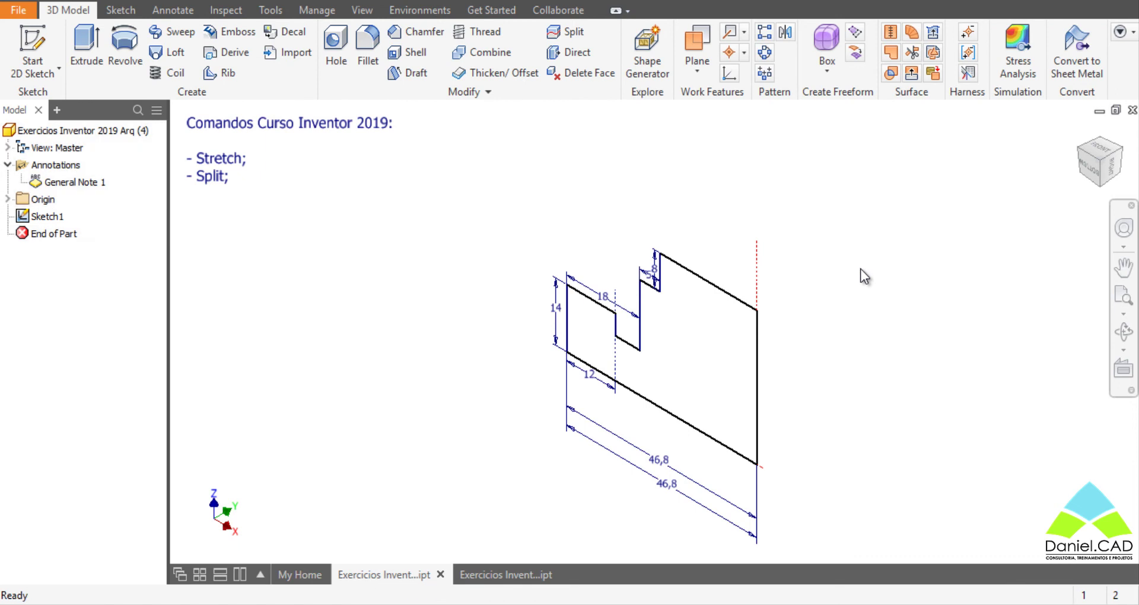